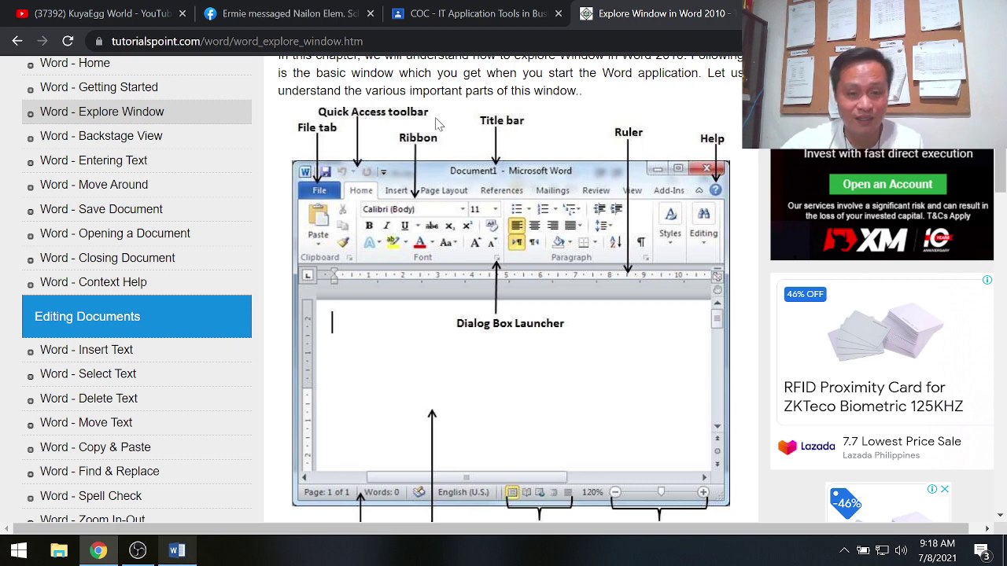
# Step: Leave Word's File info screen and switch between Word and the Tutorialspoint page
pyautogui.click(177, 551)
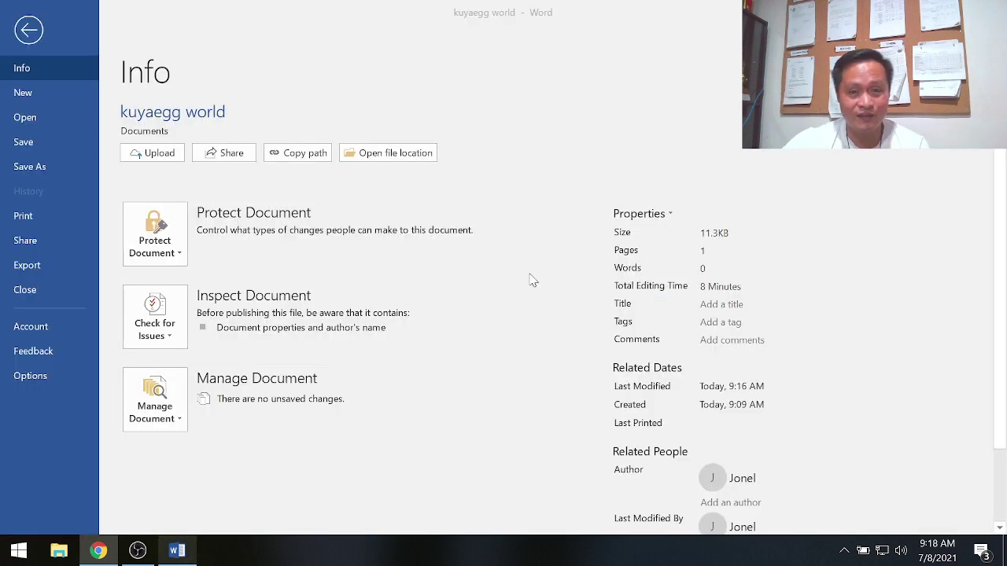
pyautogui.click(28, 30)
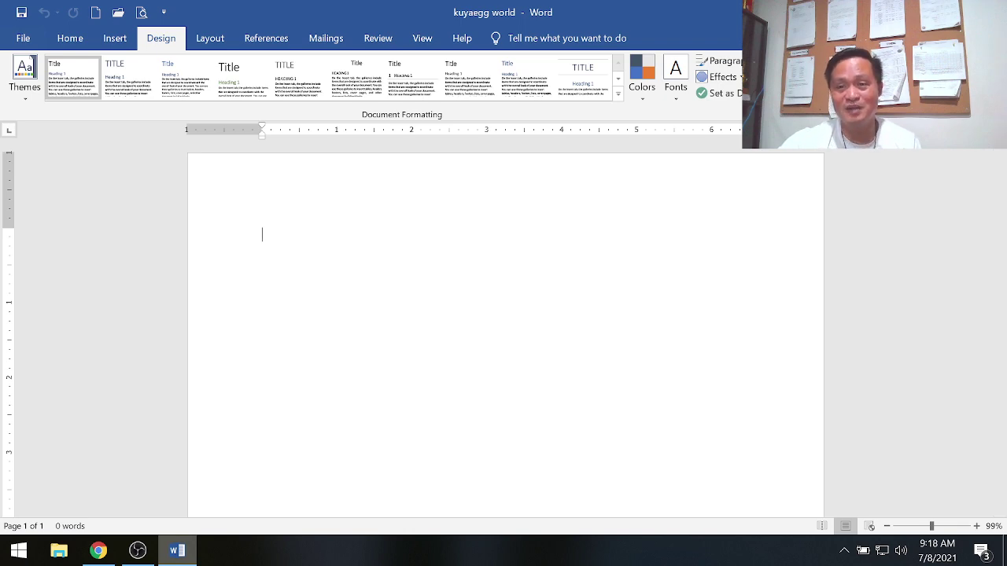
pyautogui.hotkey('alt', 'Tab')
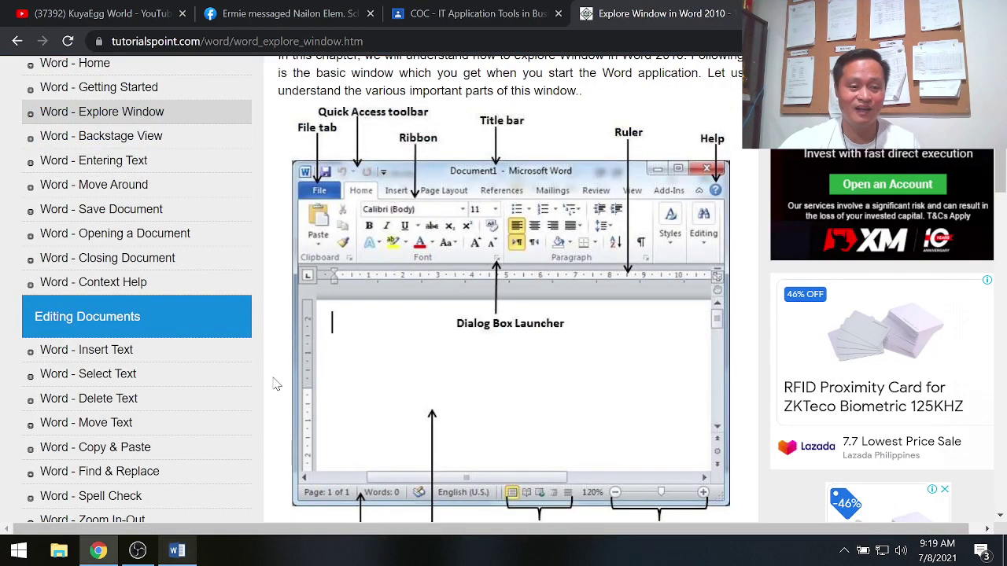
pyautogui.click(177, 552)
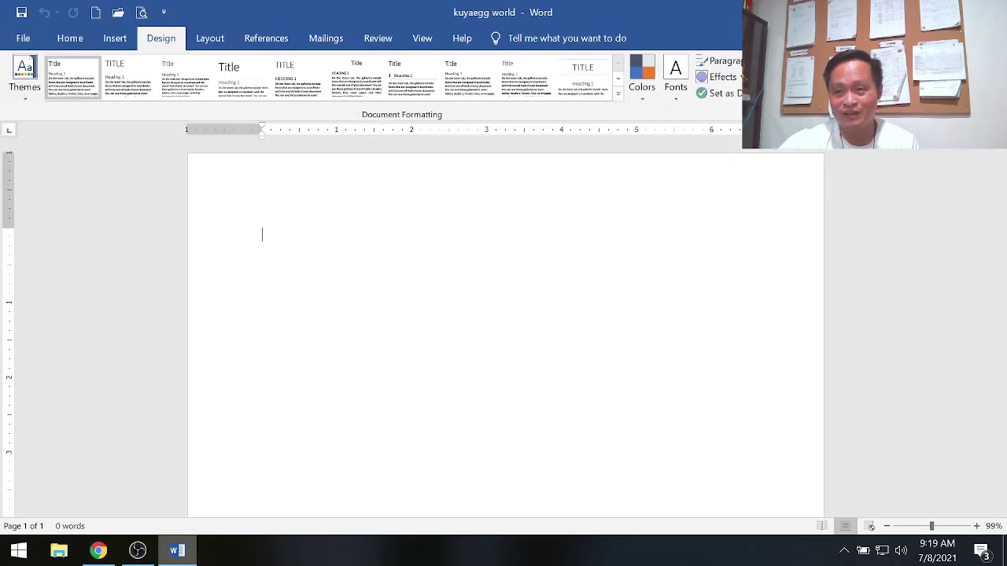
# Step: Restore down and re-maximize the Word window, check the tutorial diagram, then return to Word
pyautogui.click(958, 12)
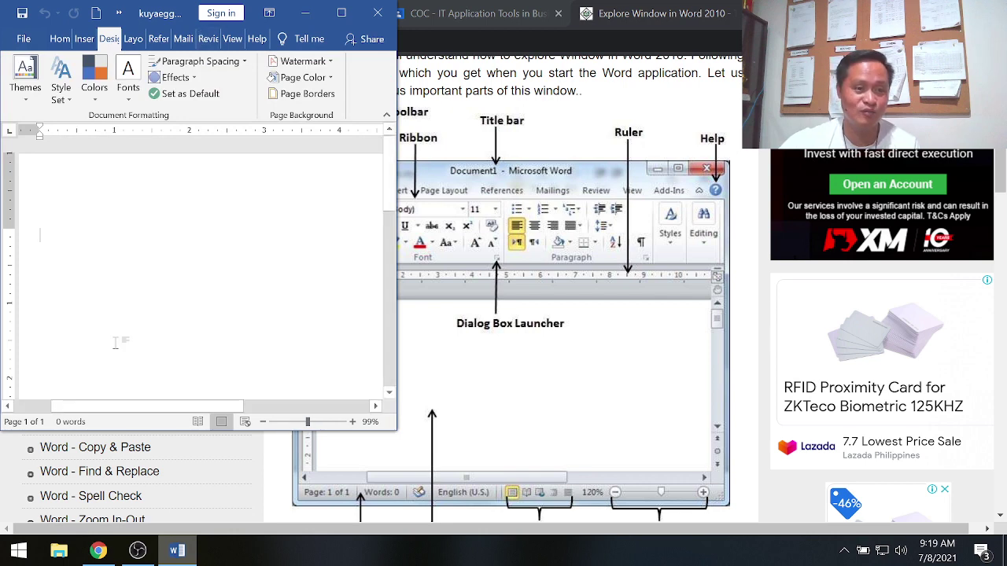
pyautogui.click(342, 14)
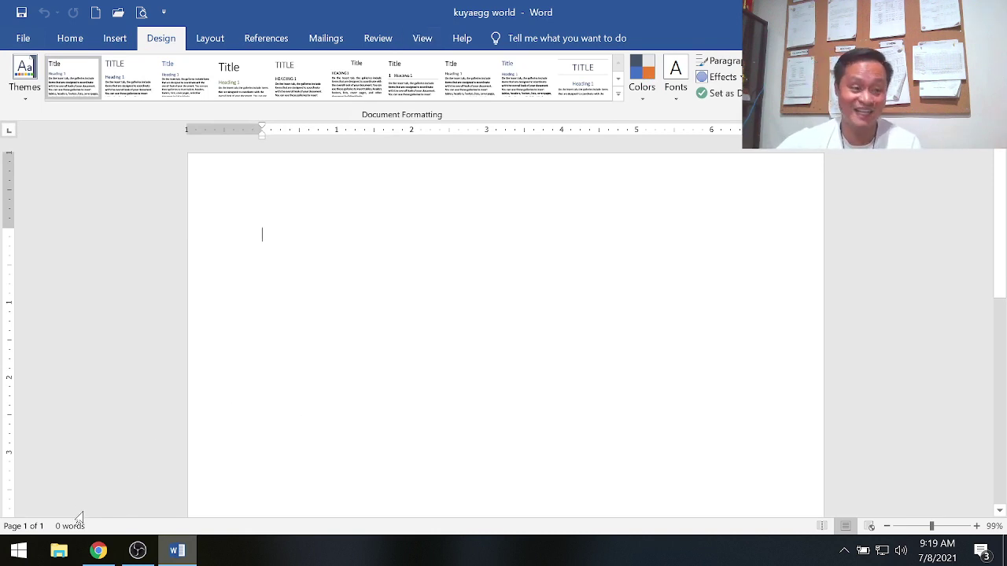
pyautogui.click(104, 552)
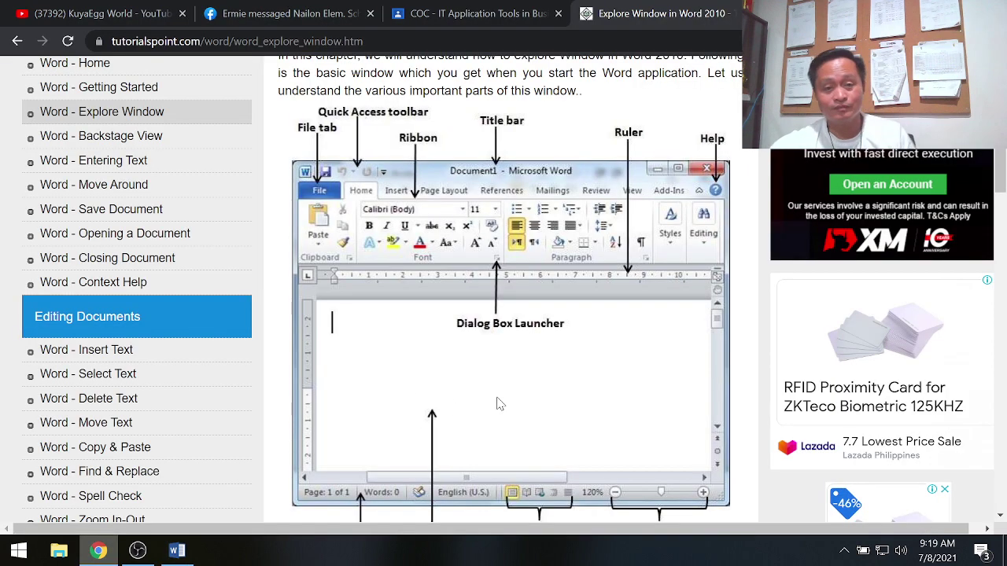
pyautogui.scroll(-1, 515, 379)
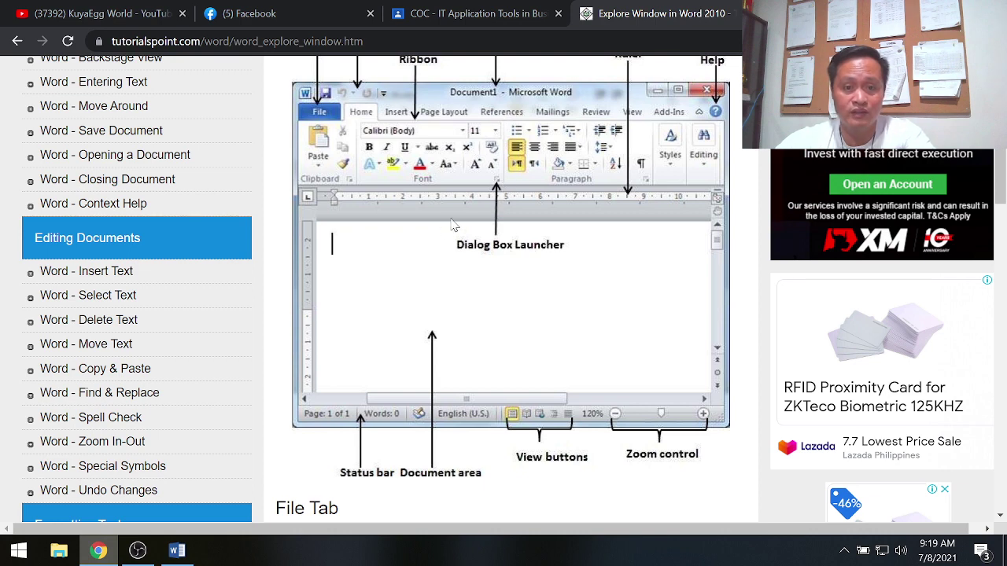
pyautogui.click(178, 551)
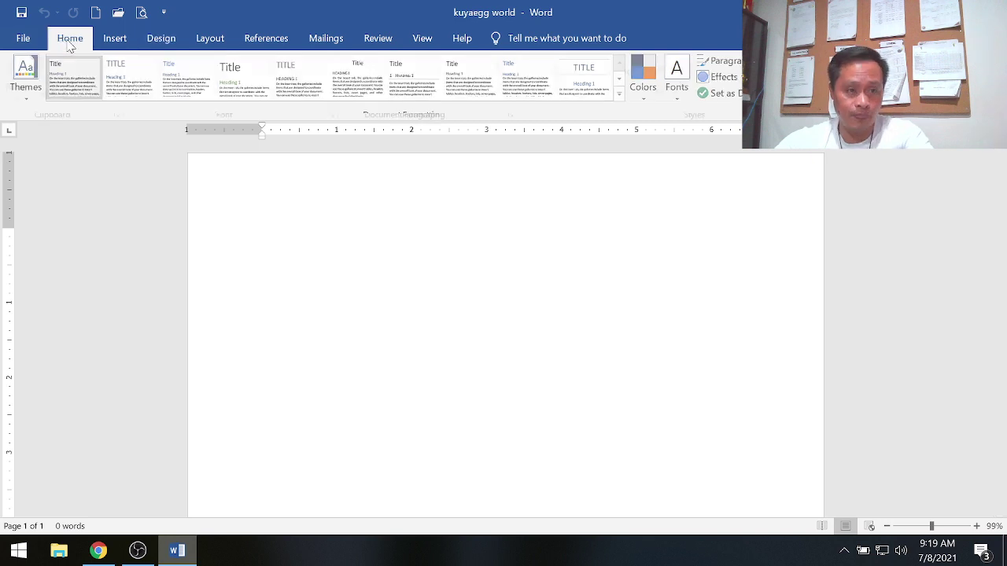
# Step: On the Home tab, view the full Font dialog and close it without changes
pyautogui.click(69, 40)
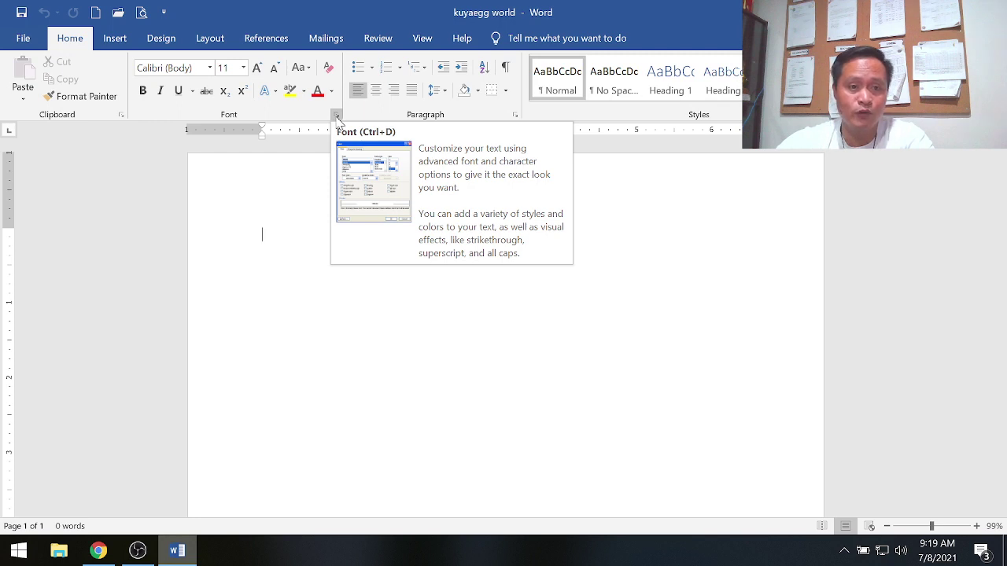
pyautogui.click(337, 117)
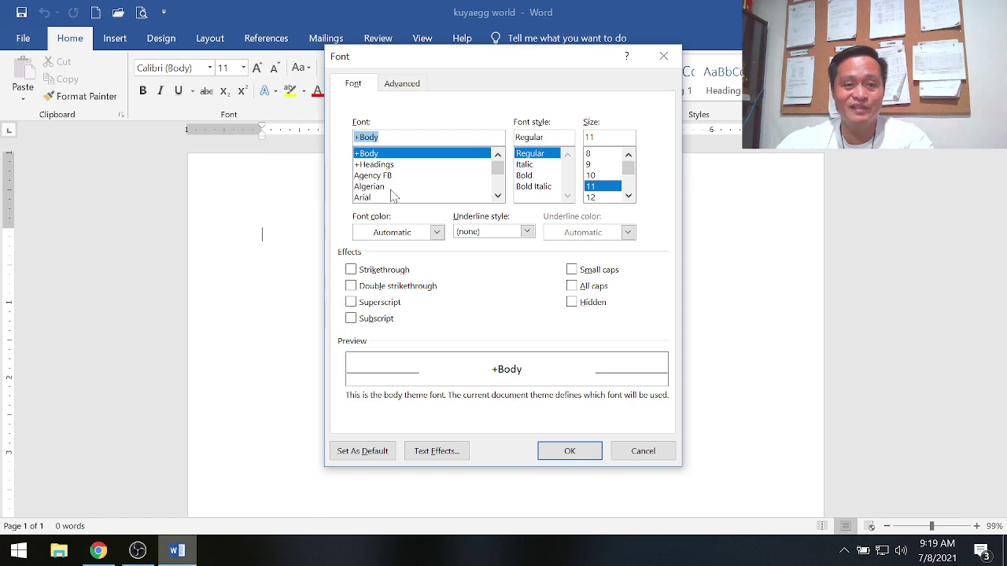
pyautogui.click(663, 56)
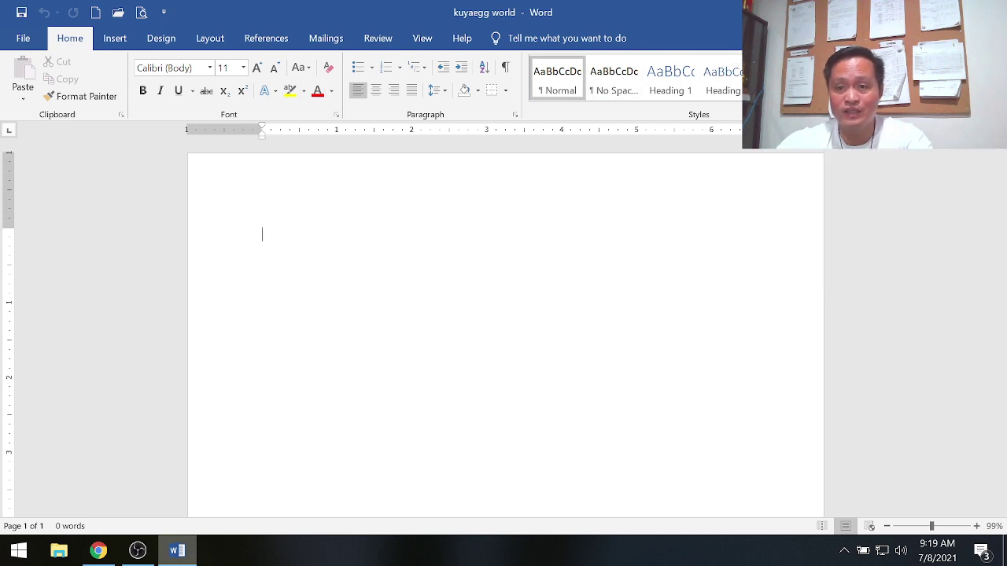
# Step: Open the Styles pane, then view and dismiss the Paragraph indent and spacing dialog unchanged
pyautogui.click(736, 114)
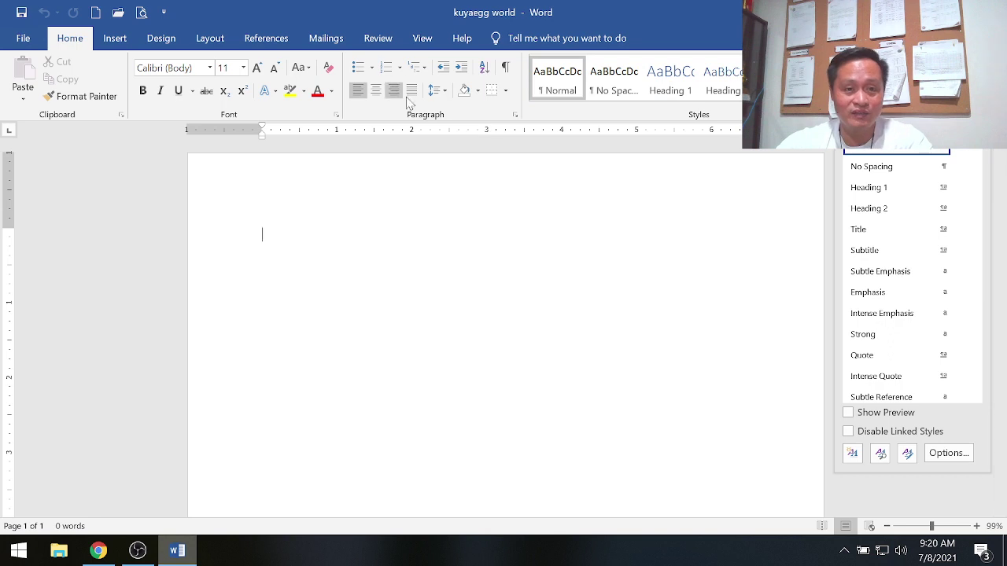
pyautogui.click(515, 115)
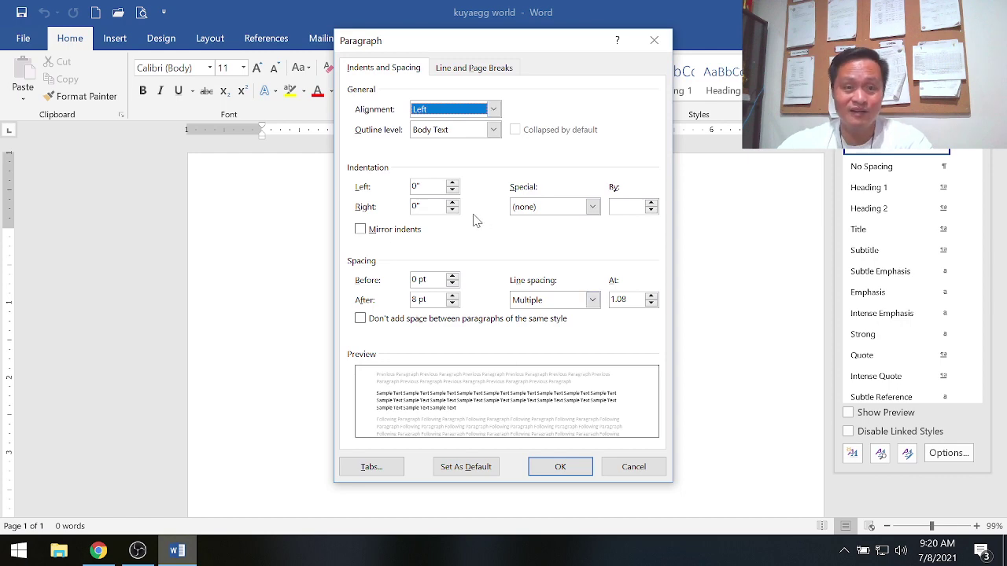
pyautogui.moveTo(488, 38); pyautogui.dragTo(647, 67)
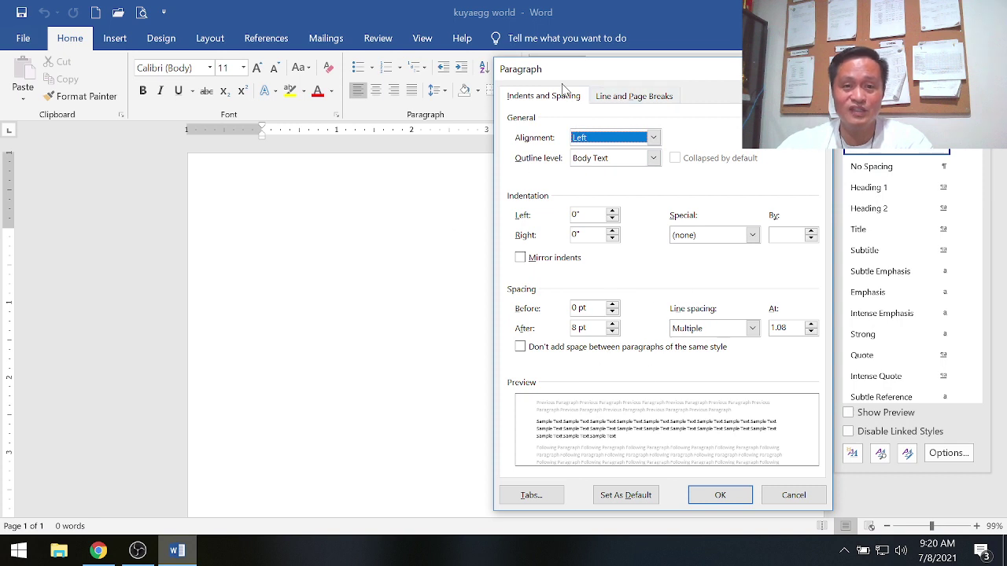
pyautogui.press('Escape')
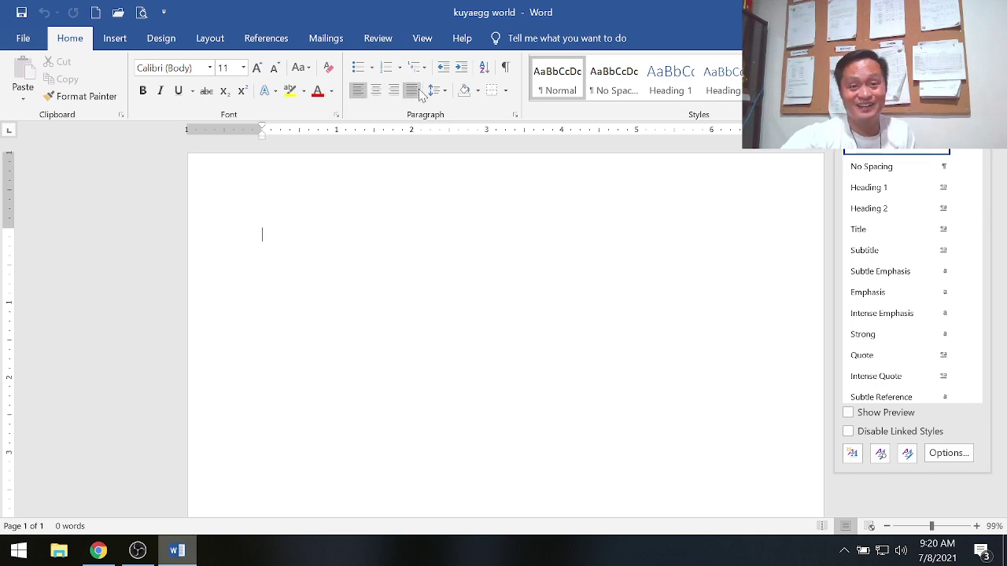
pyautogui.click(98, 552)
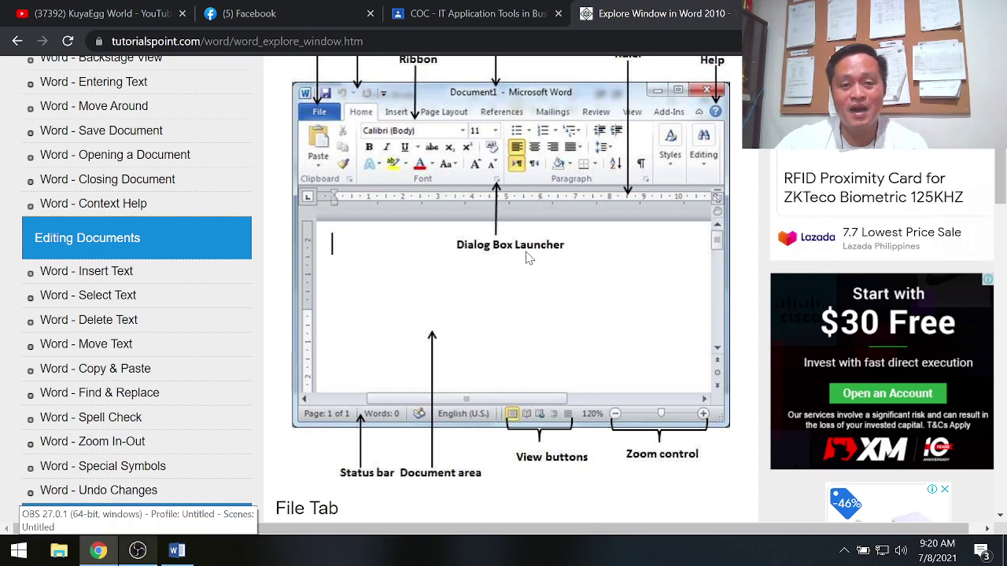
pyautogui.scroll(-2, 602, 254)
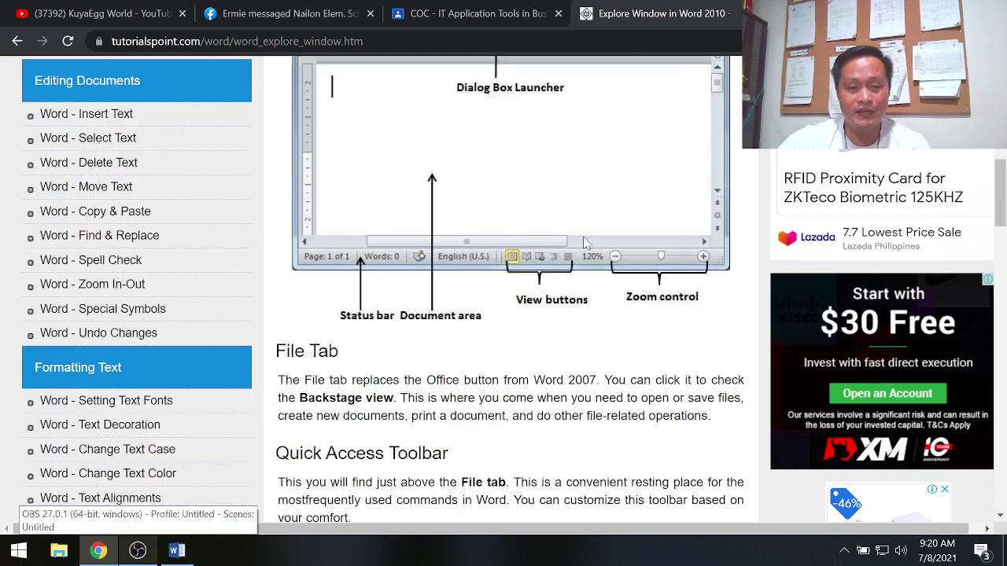
pyautogui.scroll(1, 624, 162)
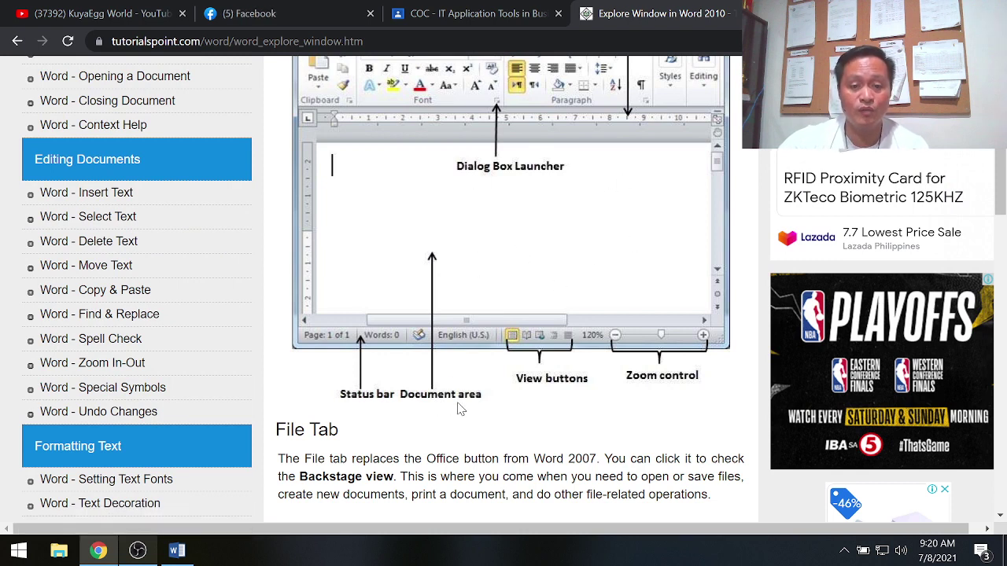
pyautogui.click(177, 552)
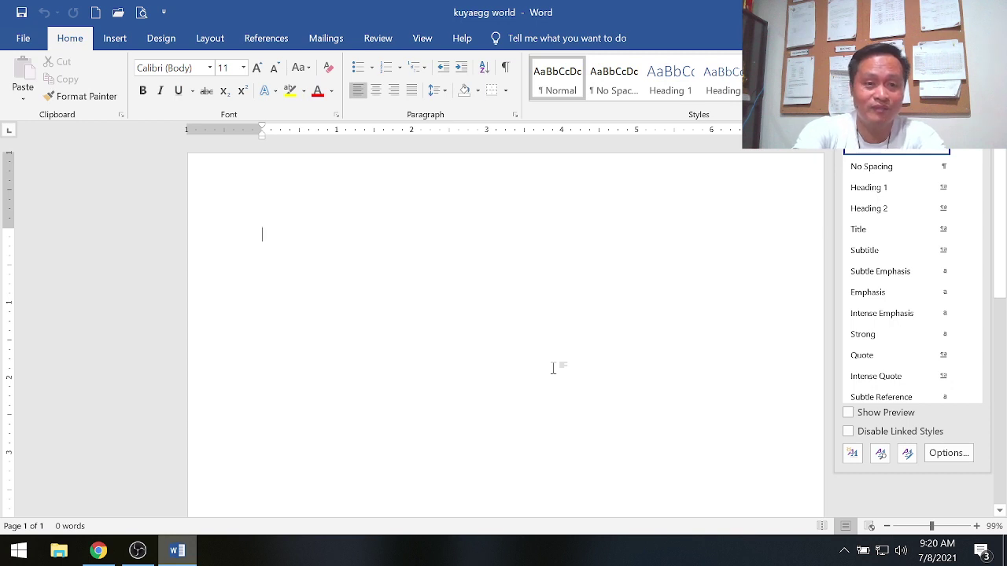
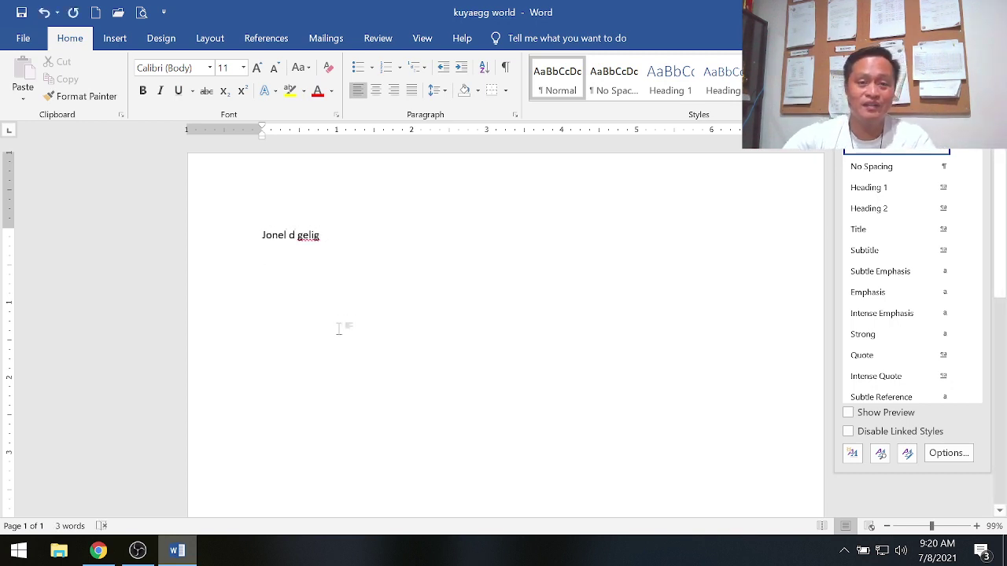
# Step: Type the first three words of the person's name, checking the tutorial, and start a new line
pyautogui.click(99, 553)
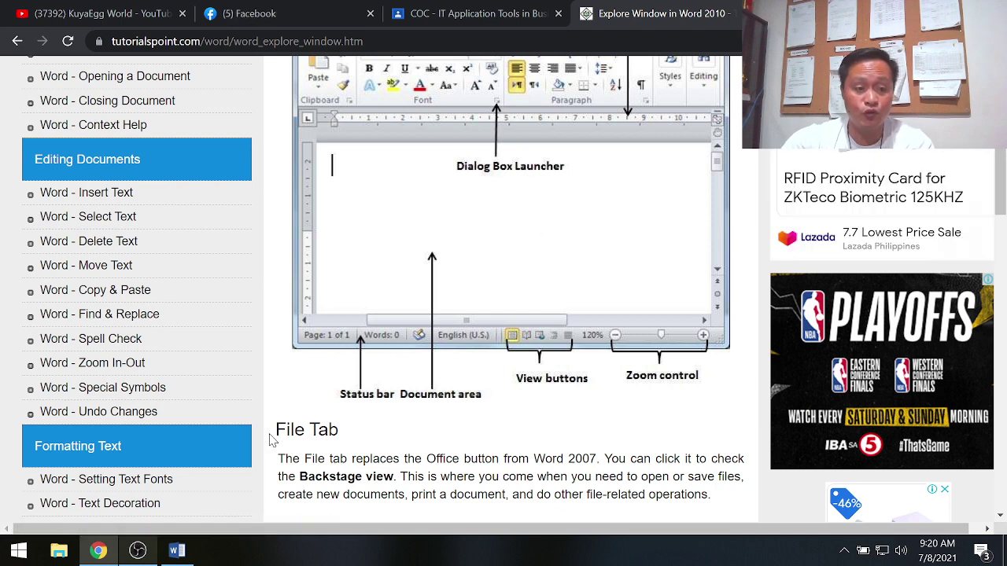
pyautogui.click(177, 551)
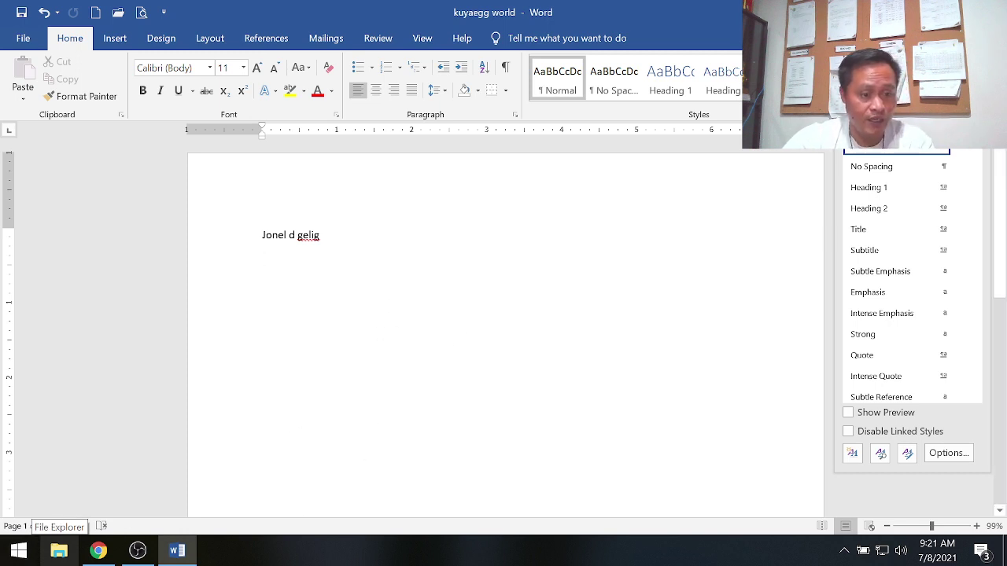
pyautogui.press('Return')
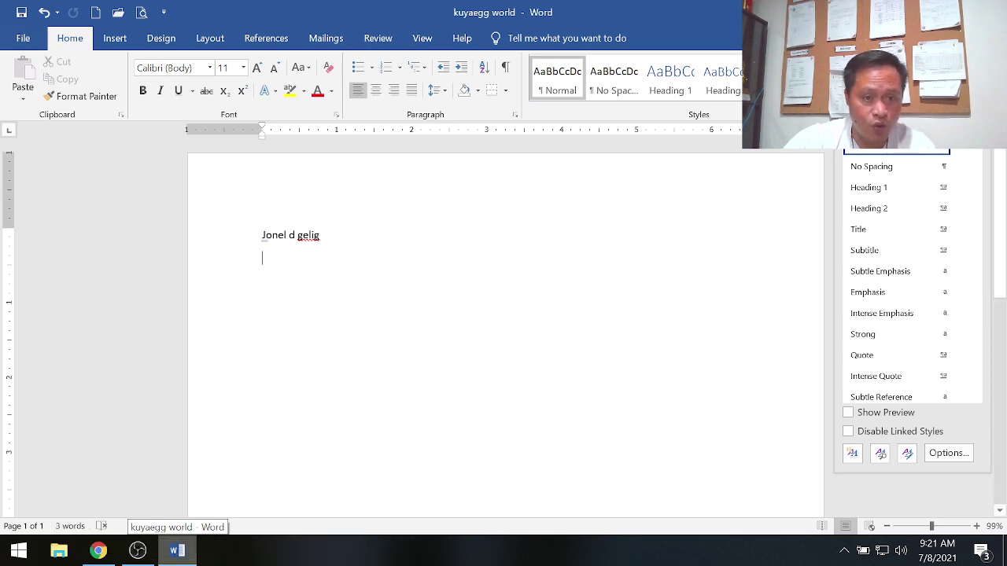
# Step: Append the name's fourth word to the first line and begin a new line below
pyautogui.doubleClick(273, 235)
pyautogui.doubleClick(308, 235)
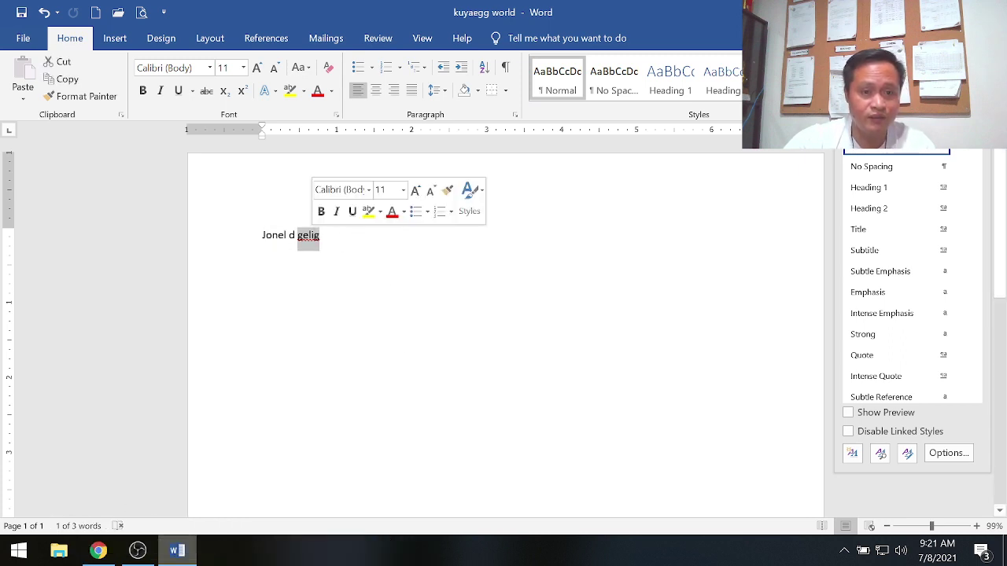
pyautogui.click(395, 232)
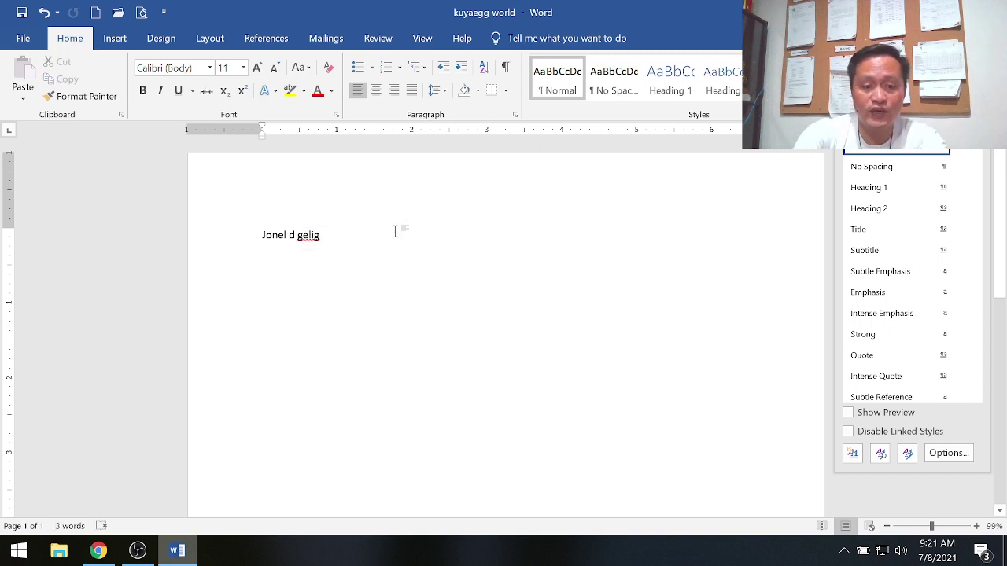
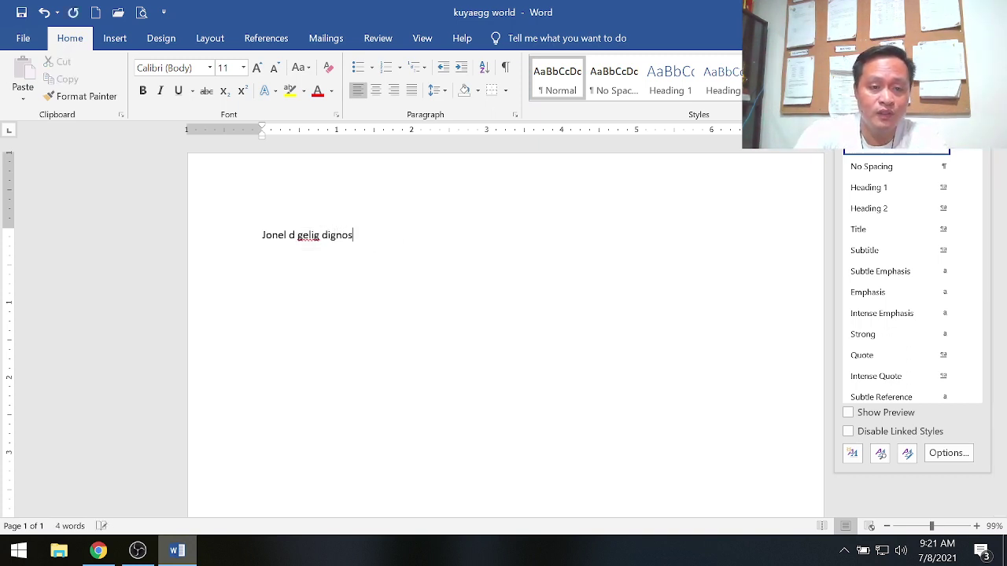
pyautogui.press('Return')
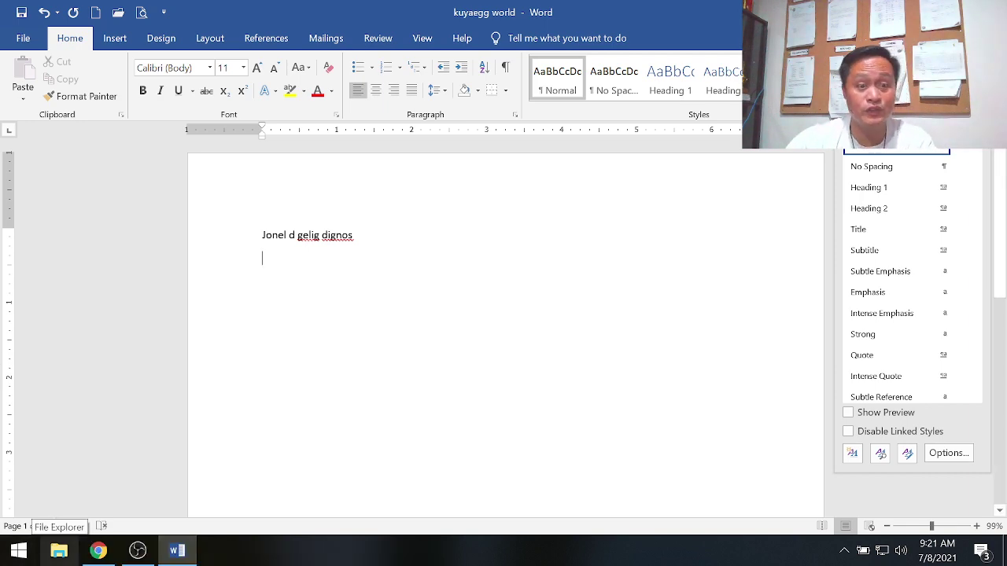
pyautogui.click(98, 551)
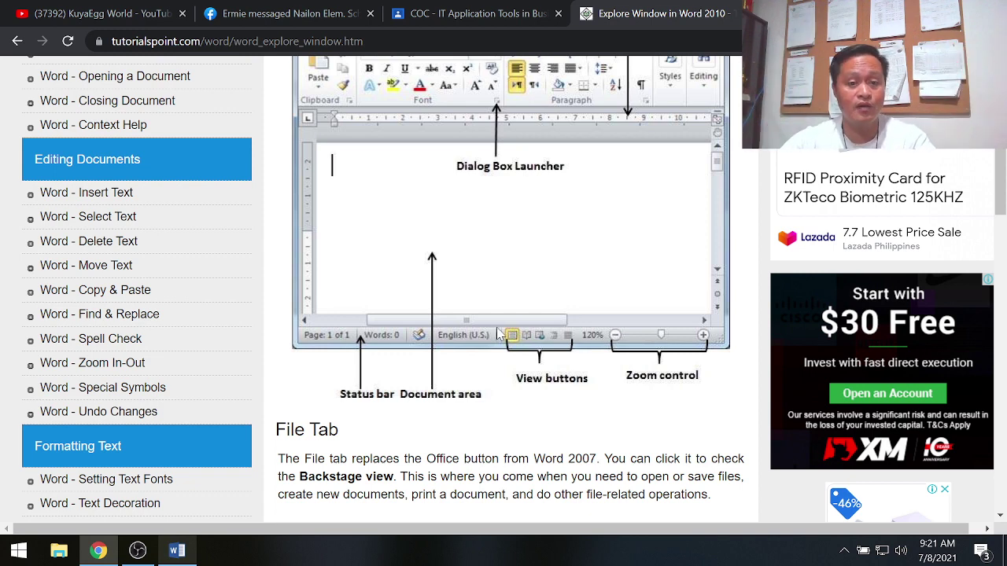
pyautogui.click(177, 550)
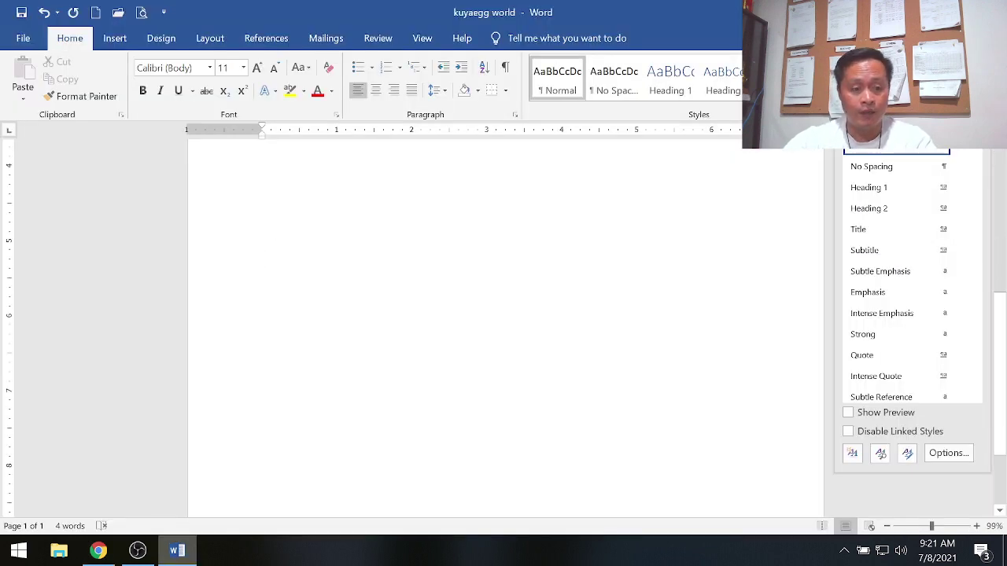
pyautogui.scroll(-6, 503, 314)
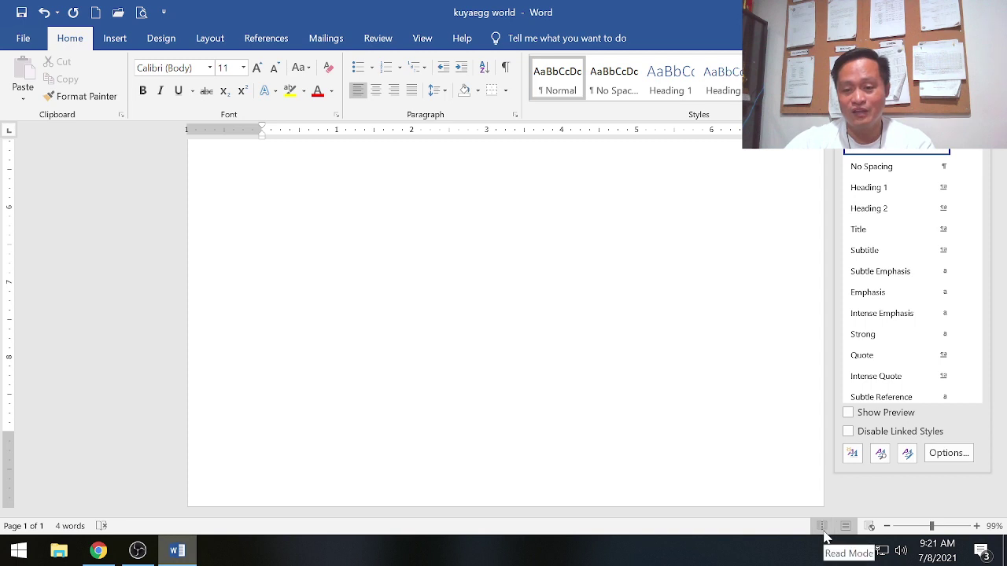
# Step: Preview the document in Read Mode, return to Print Layout, and close the Styles pane
pyautogui.click(821, 527)
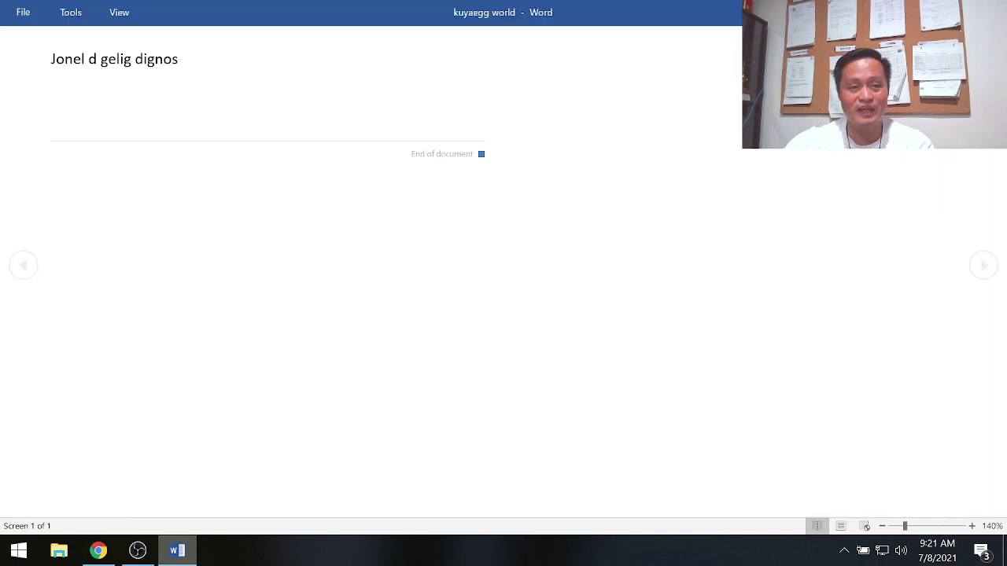
pyautogui.click(841, 526)
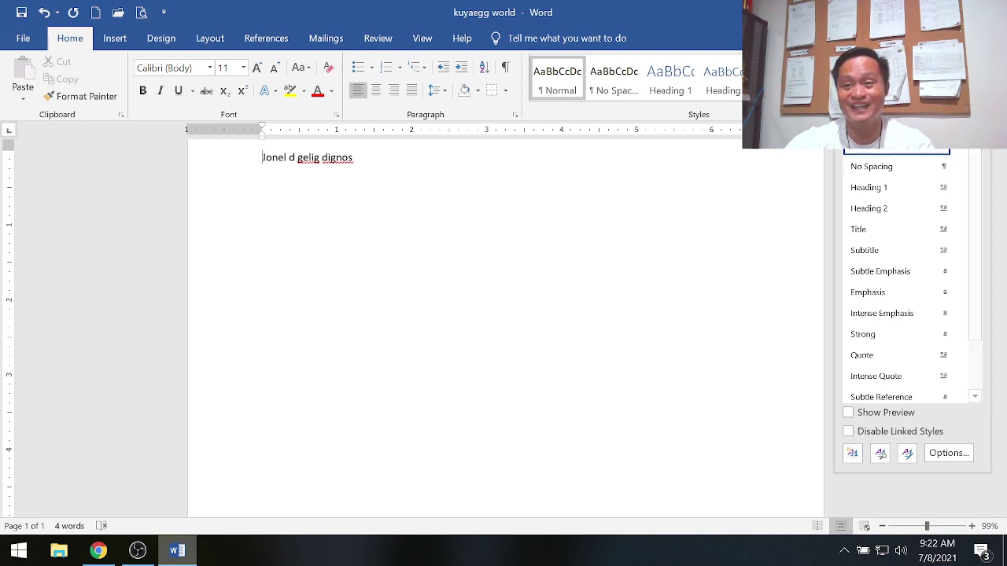
pyautogui.click(985, 136)
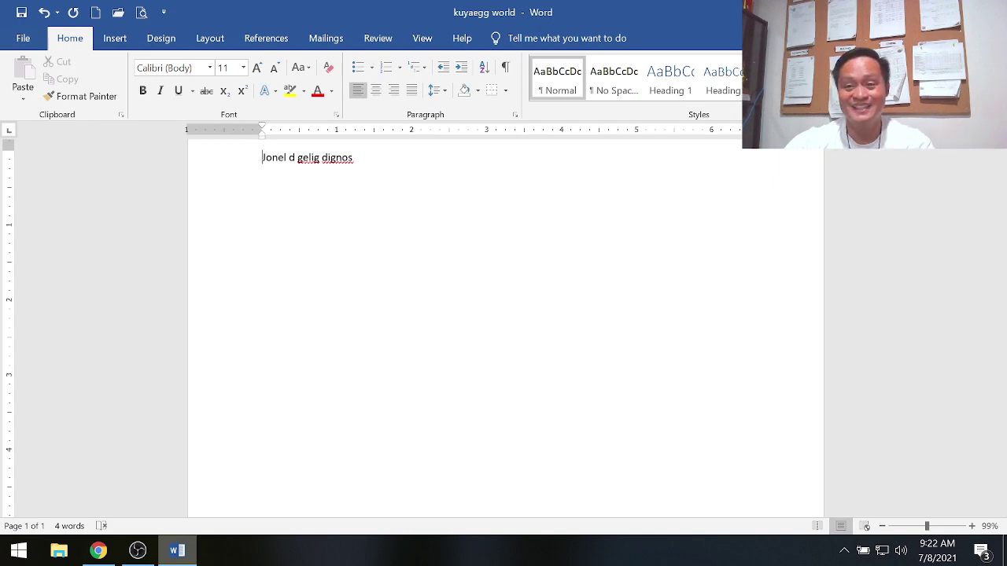
pyautogui.click(98, 551)
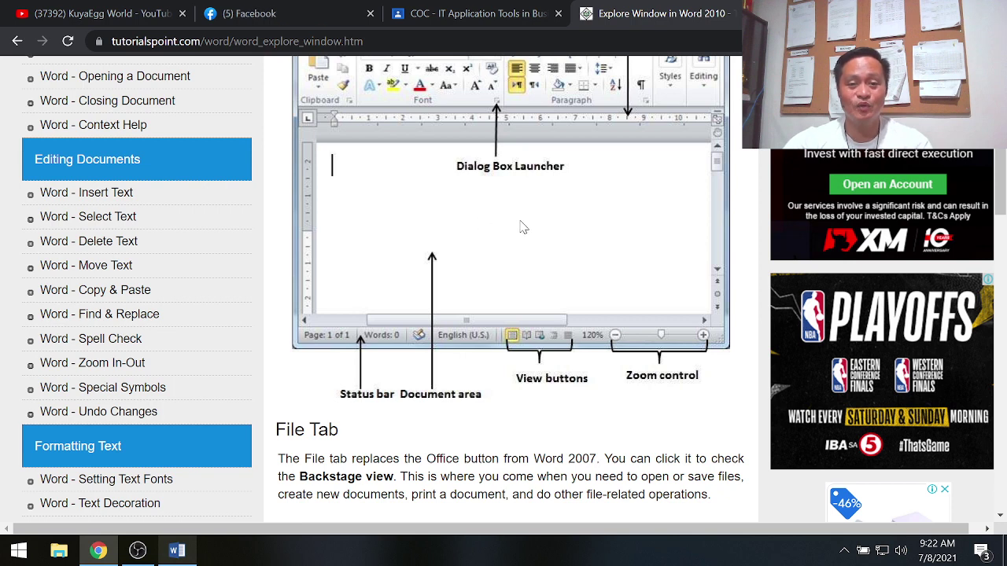
pyautogui.click(177, 552)
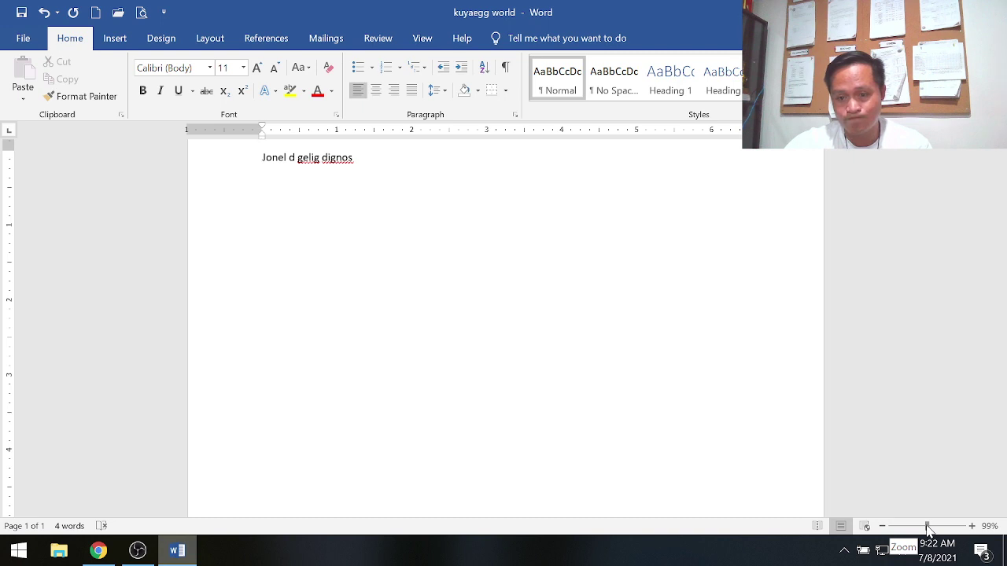
pyautogui.moveTo(926, 529); pyautogui.dragTo(962, 531)
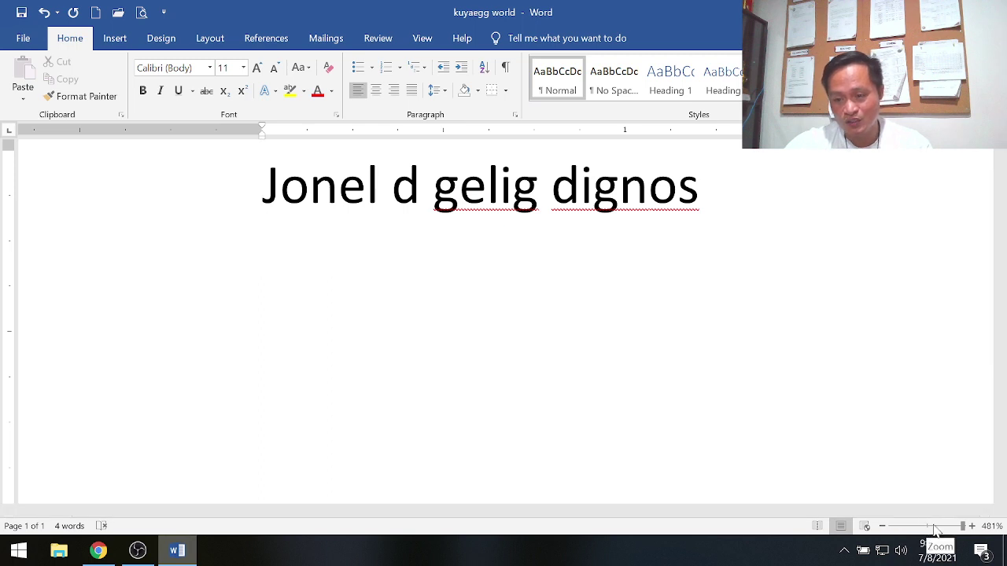
pyautogui.scroll(5, 504, 315)
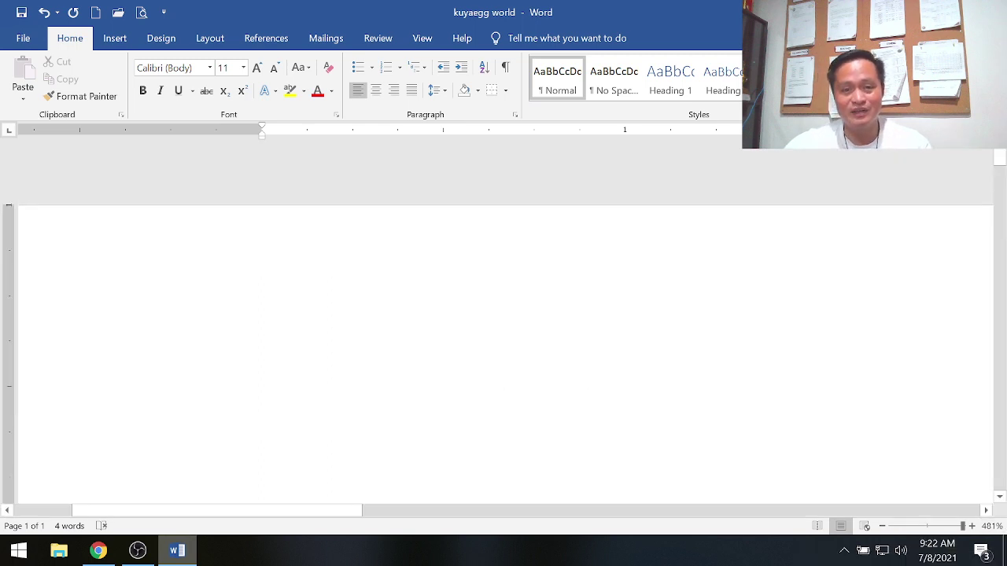
pyautogui.moveTo(325, 514); pyautogui.dragTo(346, 515)
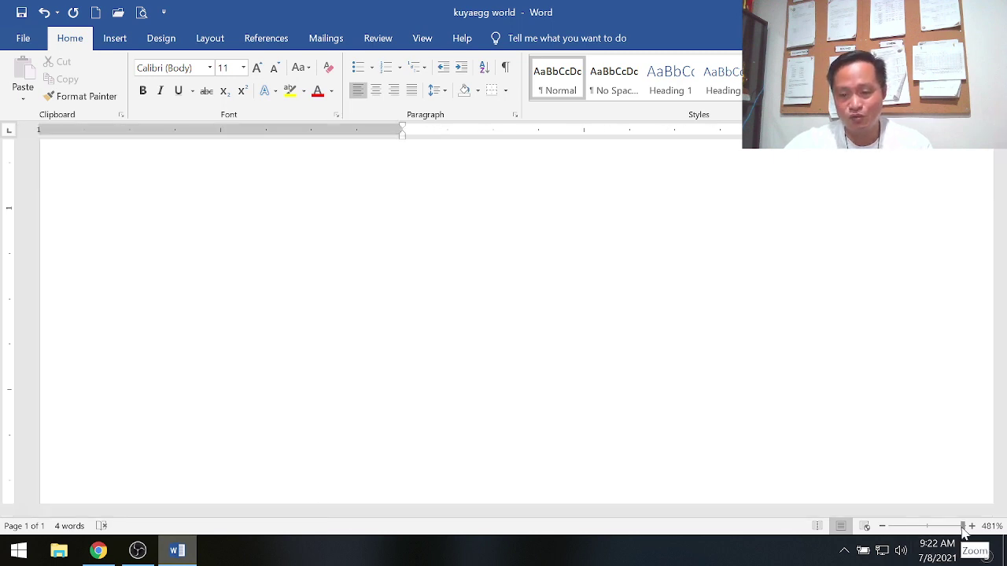
pyautogui.moveTo(961, 525); pyautogui.dragTo(910, 526)
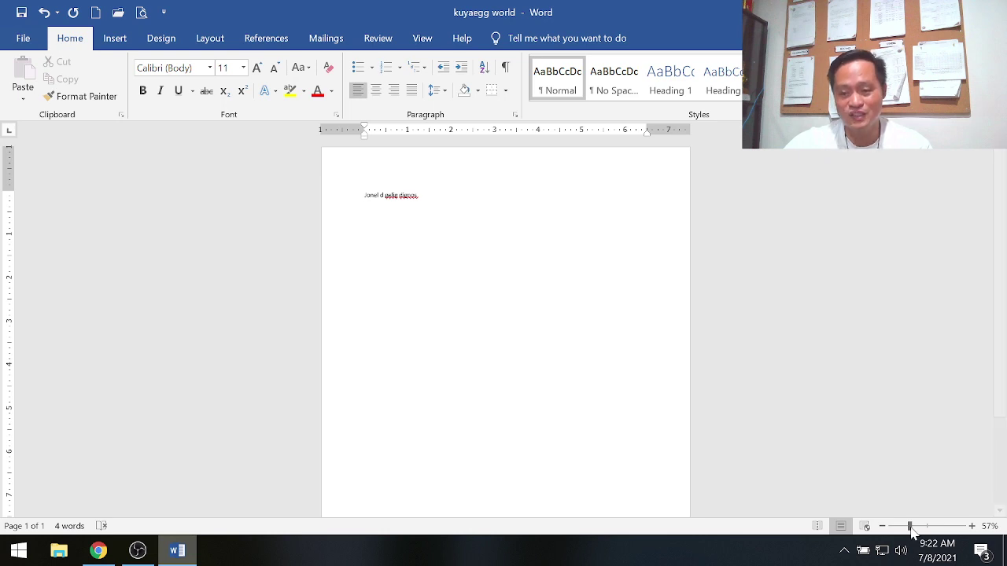
pyautogui.moveTo(912, 527); pyautogui.dragTo(926, 526)
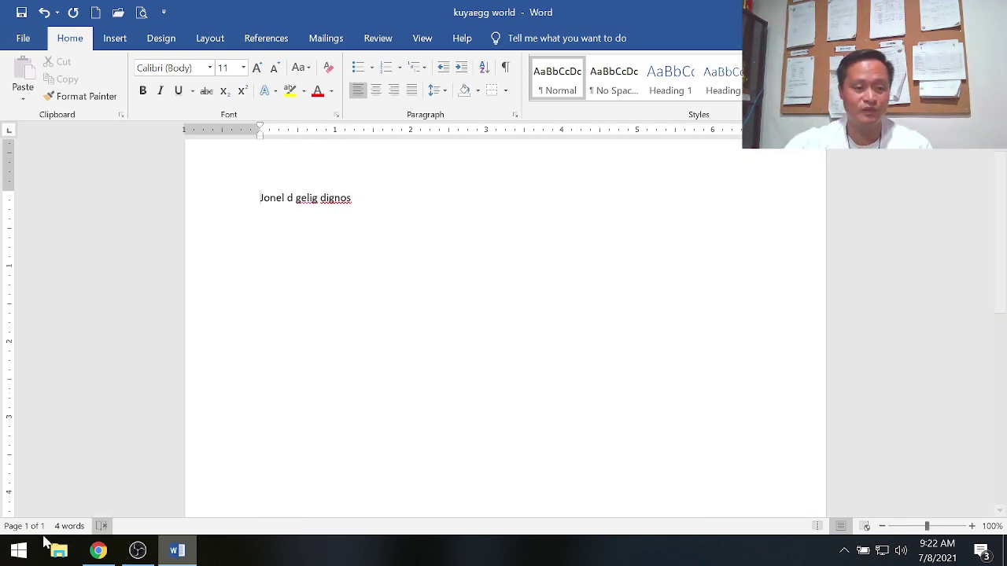
# Step: Scroll Chrome's Tutorialspoint page to the labelled Word window diagram
pyautogui.click(99, 548)
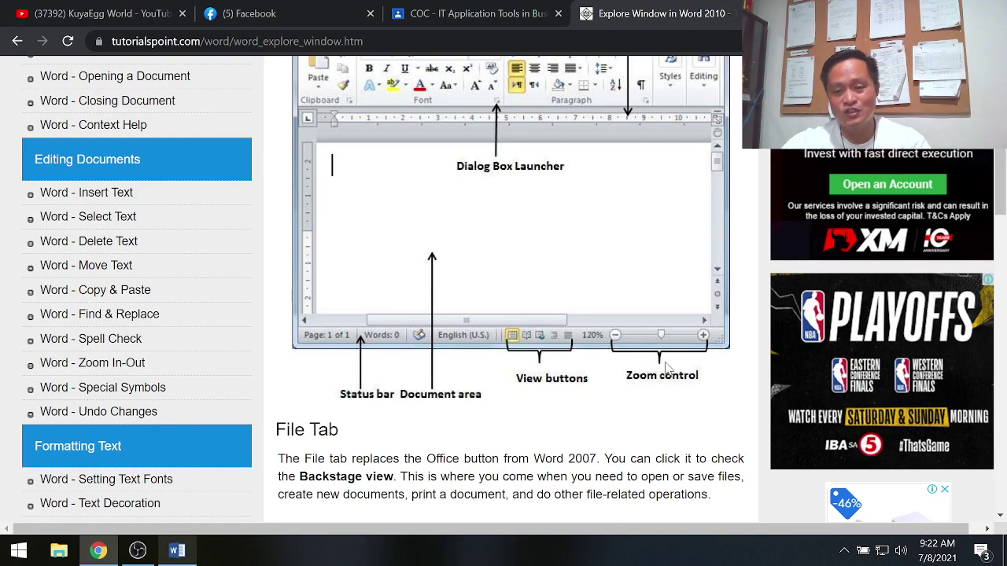
pyautogui.scroll(2, 558, 260)
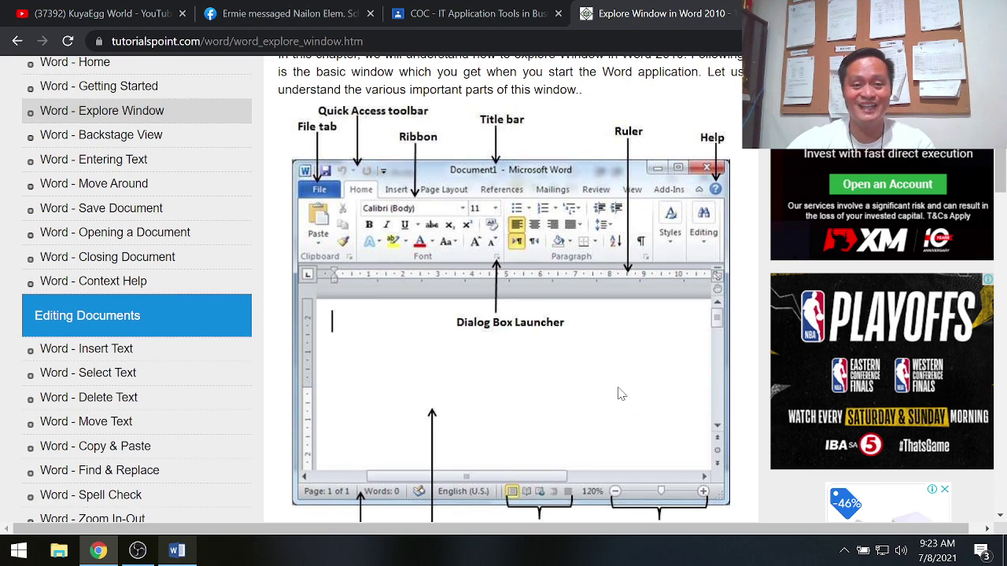
pyautogui.scroll(-3, 618, 393)
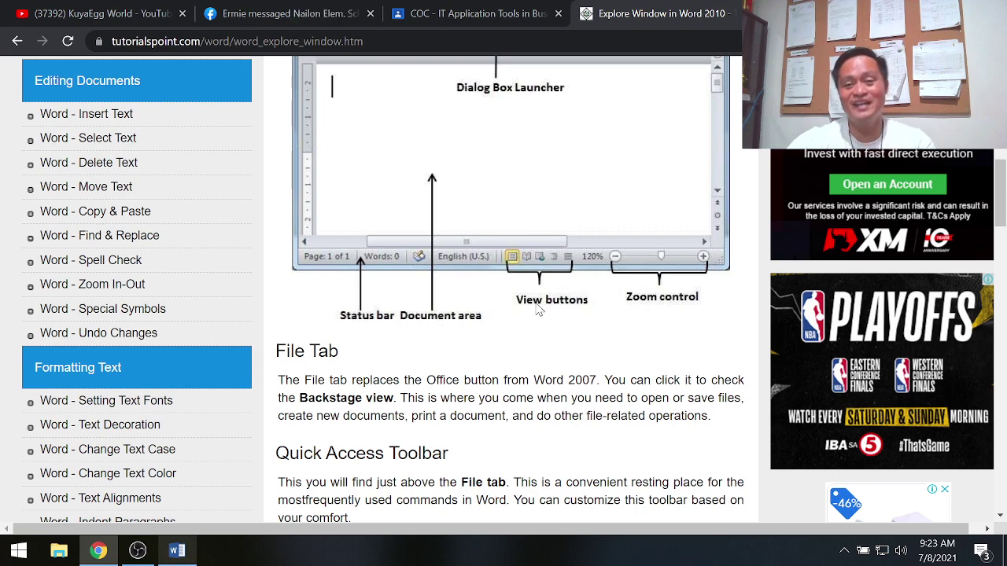
pyautogui.scroll(4, 598, 401)
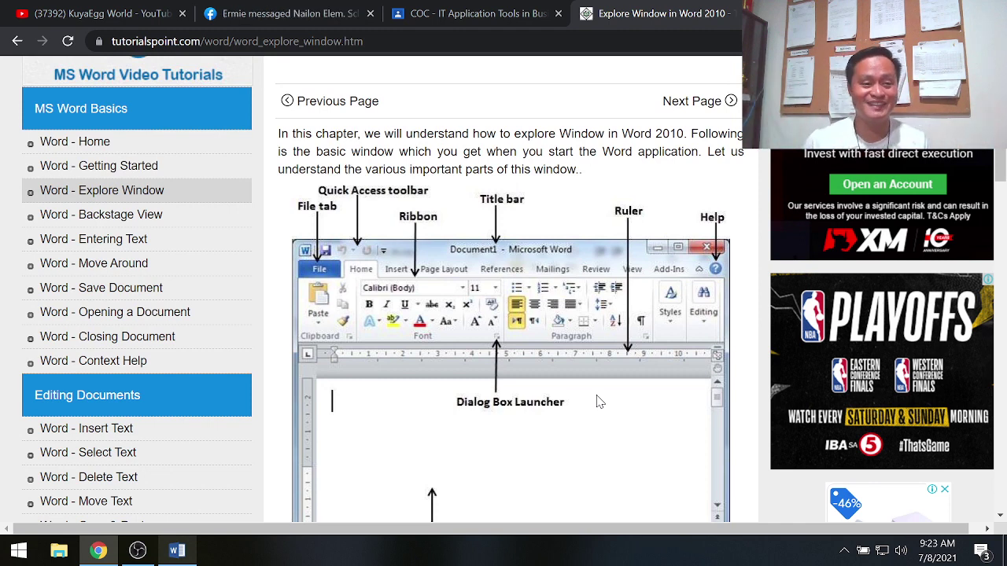
# Step: Open the Backstage View tutorial, scroll to its File screen illustration, then return to Word
pyautogui.click(137, 220)
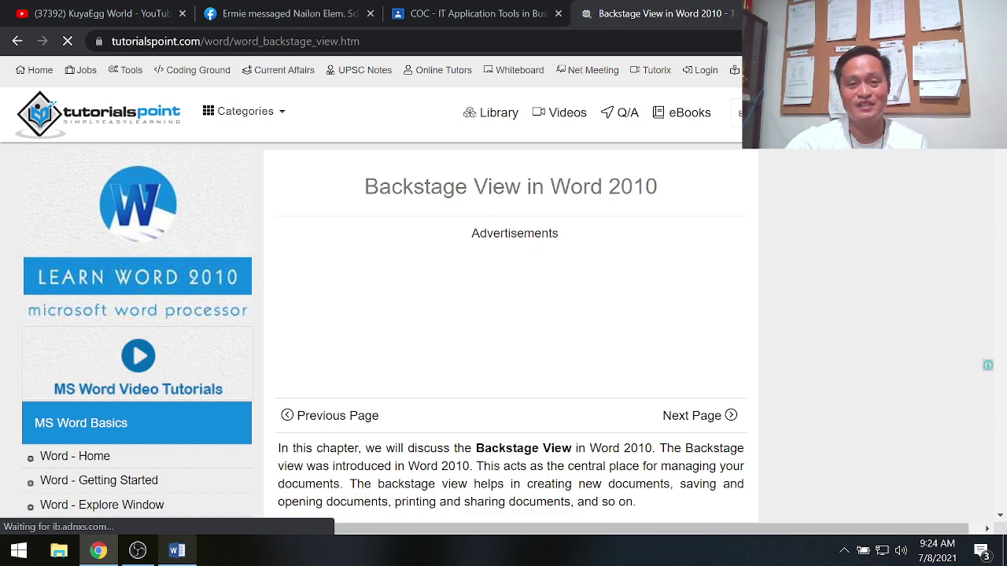
pyautogui.scroll(-1, 530, 325)
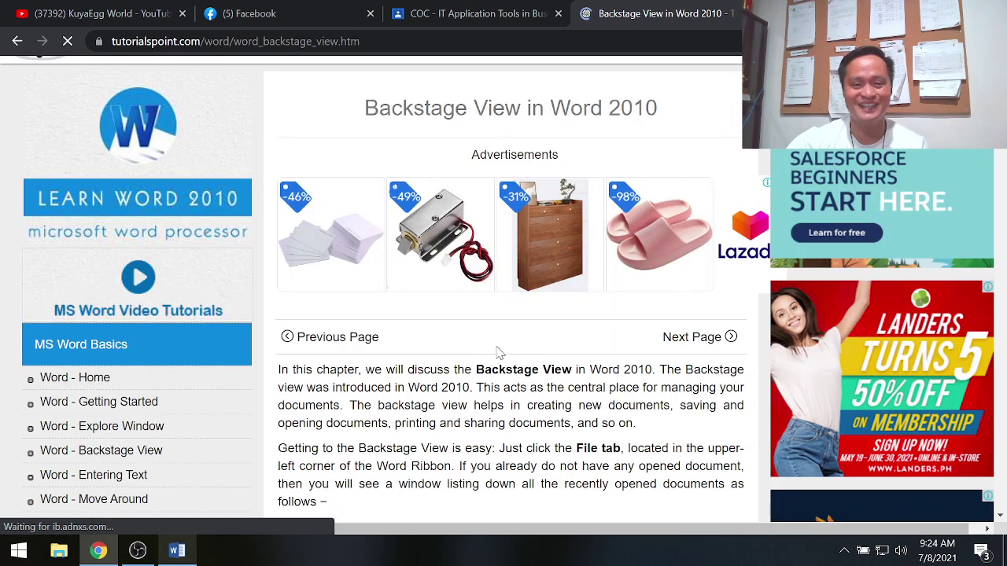
pyautogui.scroll(-5, 539, 351)
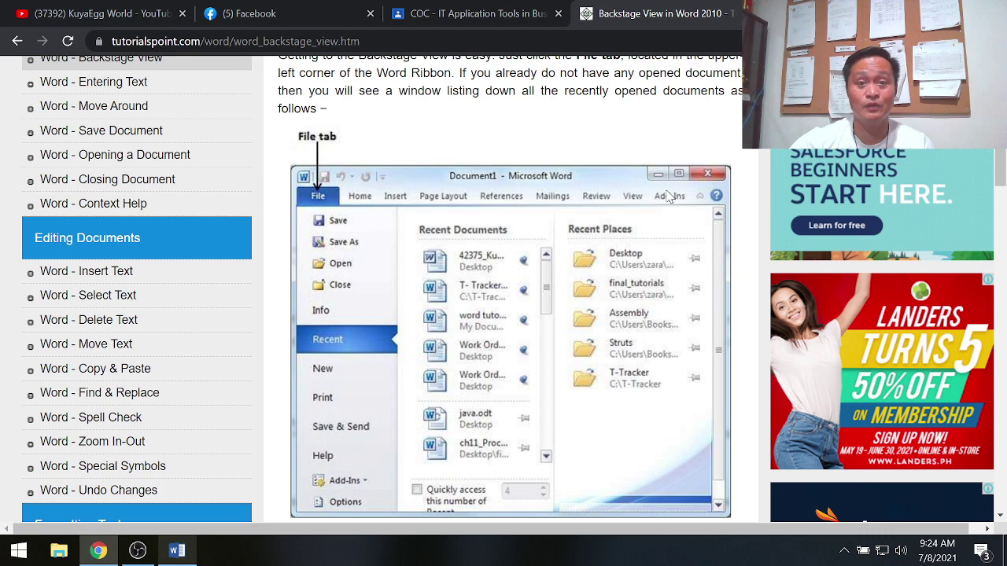
pyautogui.click(178, 551)
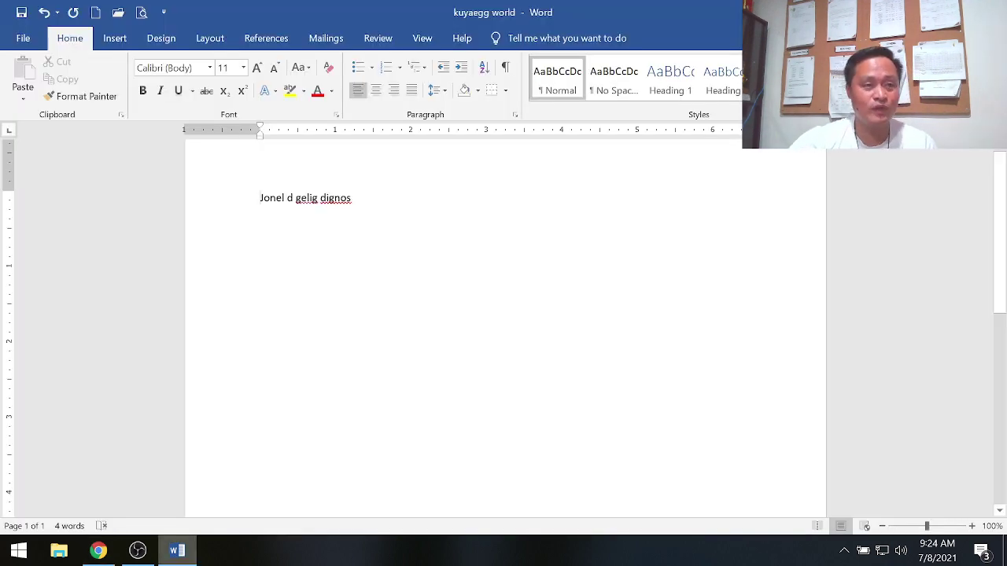
# Step: Open and close File, then step through Insert, Home, Layout, References, Mailings, Review, View and Help
pyautogui.click(23, 38)
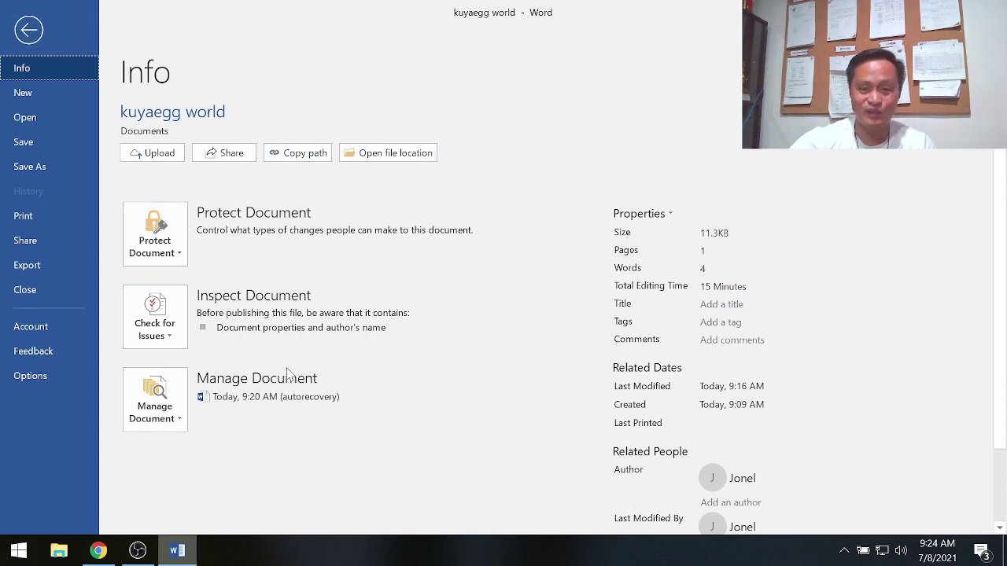
pyautogui.click(29, 30)
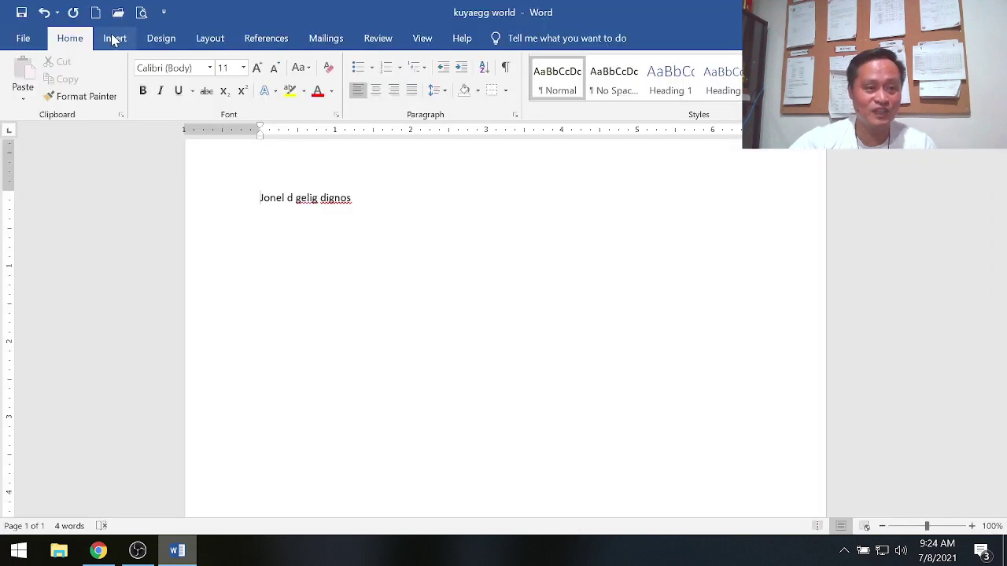
pyautogui.click(114, 39)
pyautogui.click(70, 38)
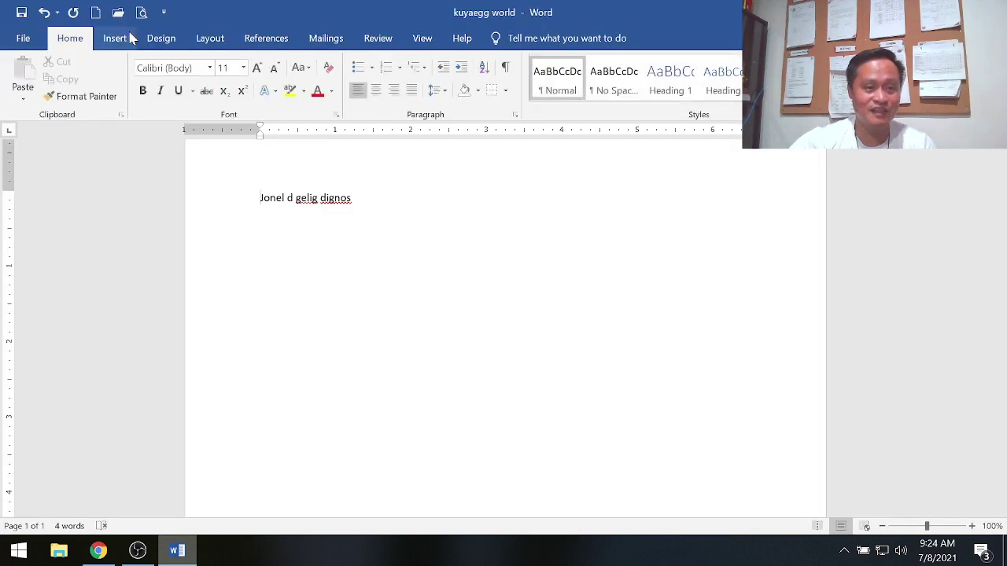
pyautogui.click(209, 37)
pyautogui.click(266, 38)
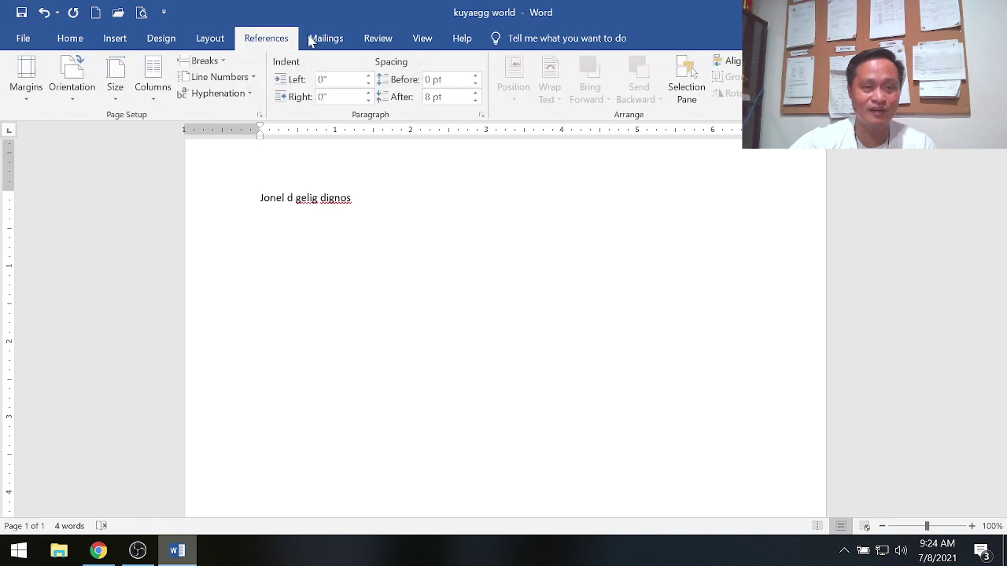
pyautogui.click(326, 38)
pyautogui.click(378, 38)
pyautogui.click(421, 38)
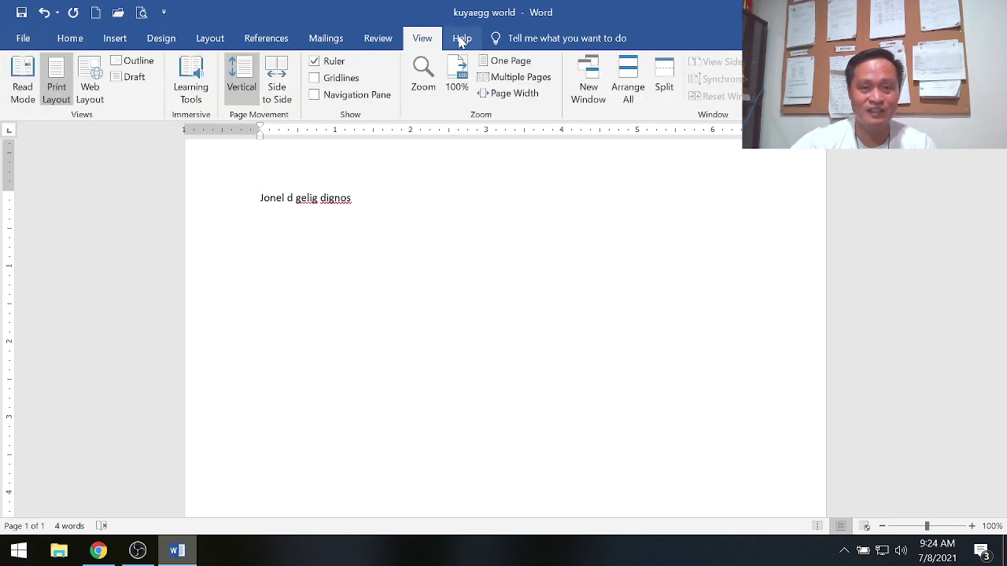
pyautogui.click(462, 40)
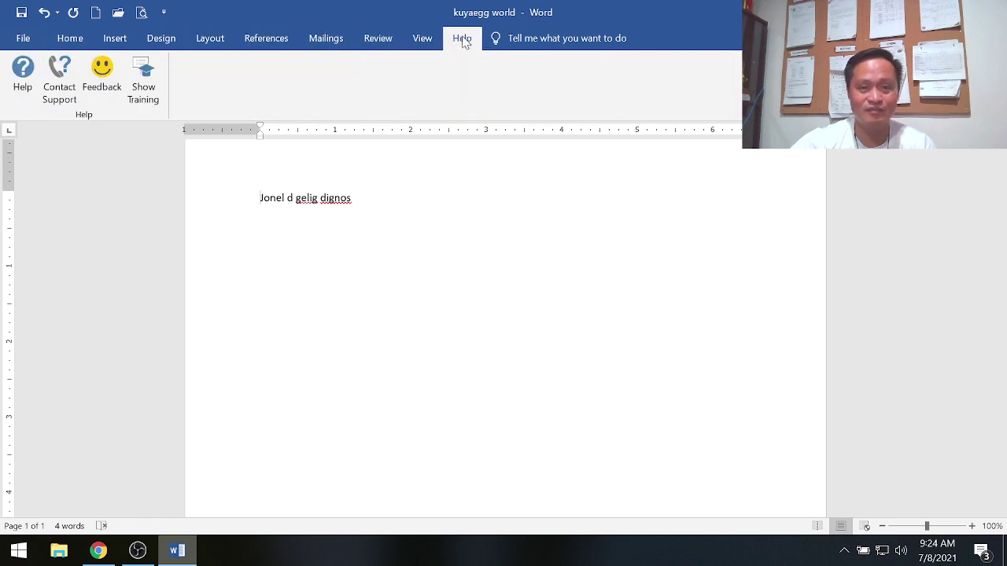
# Step: Reopen the File Info screen showing 11.3KB and 4 words, then switch back to Chrome
pyautogui.click(22, 37)
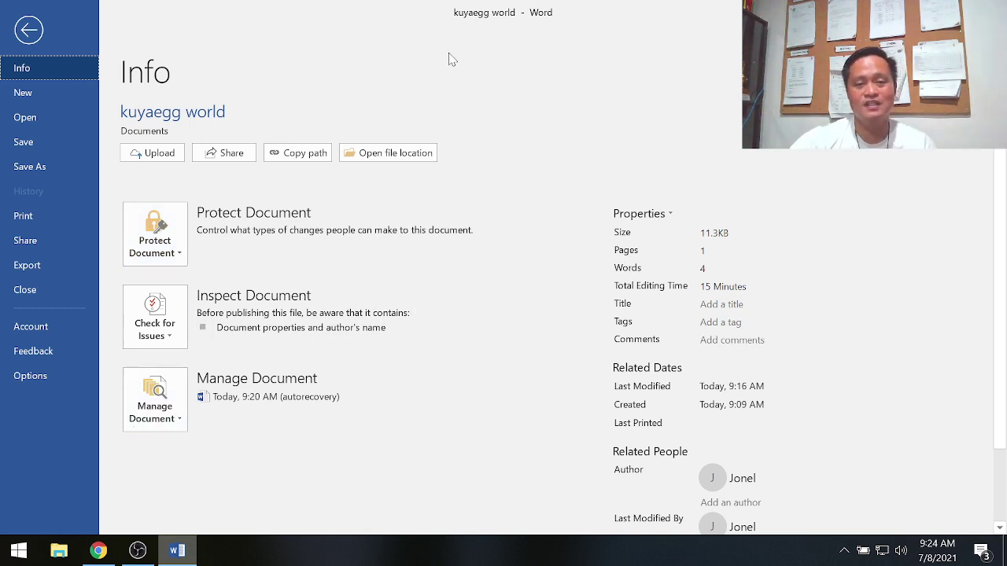
pyautogui.click(99, 550)
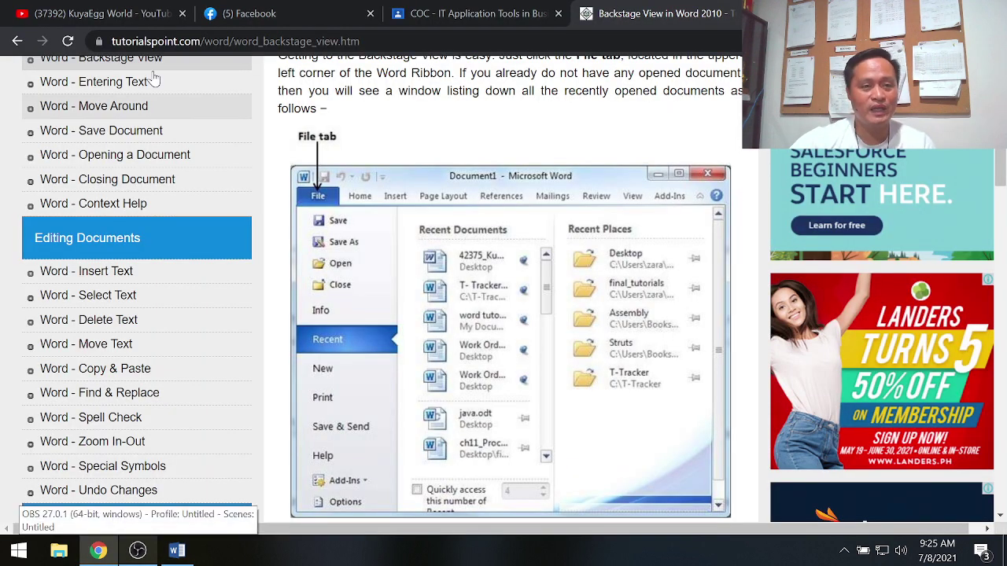
pyautogui.moveTo(111, 41); pyautogui.dragTo(262, 41)
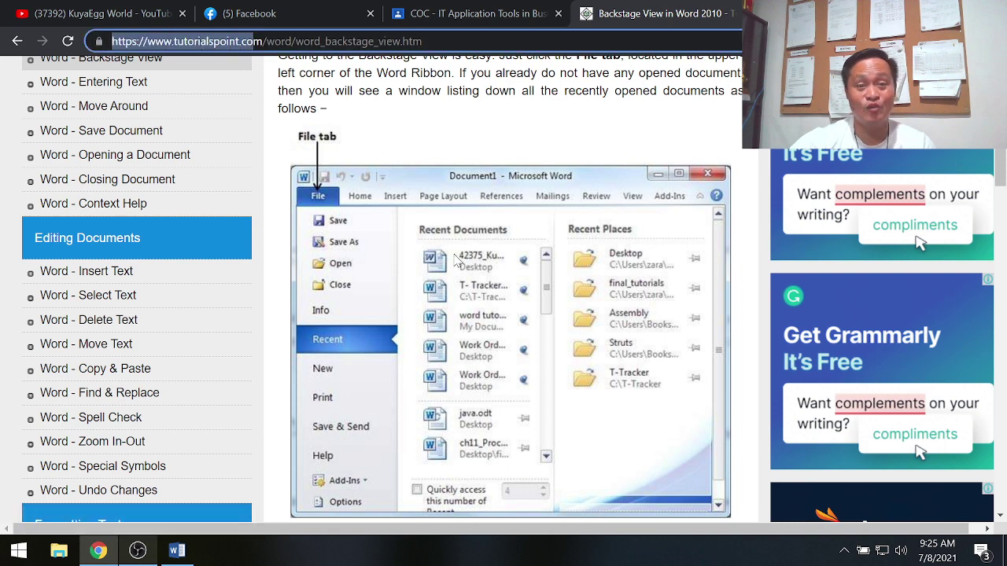
pyautogui.click(400, 221)
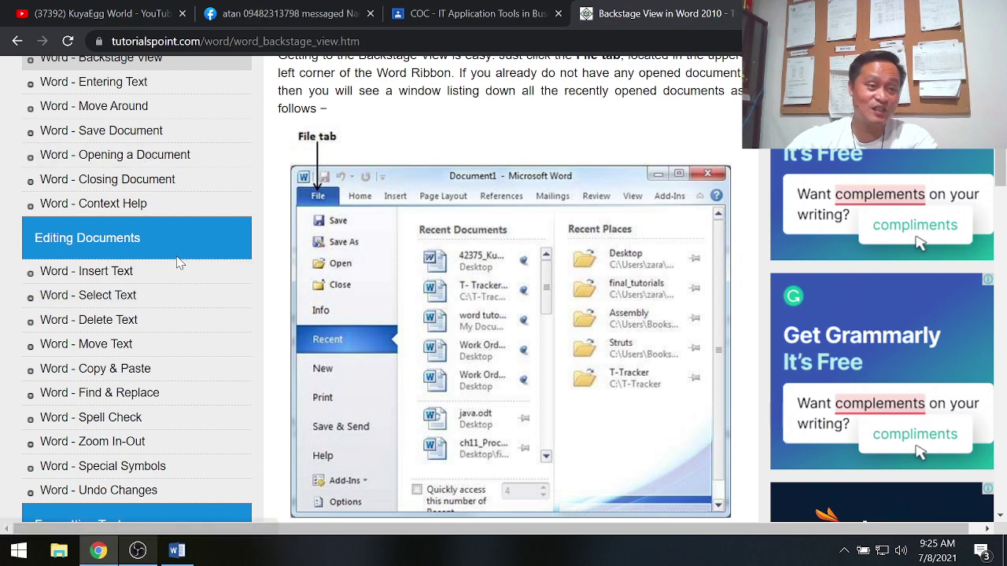
pyautogui.scroll(3, 199, 294)
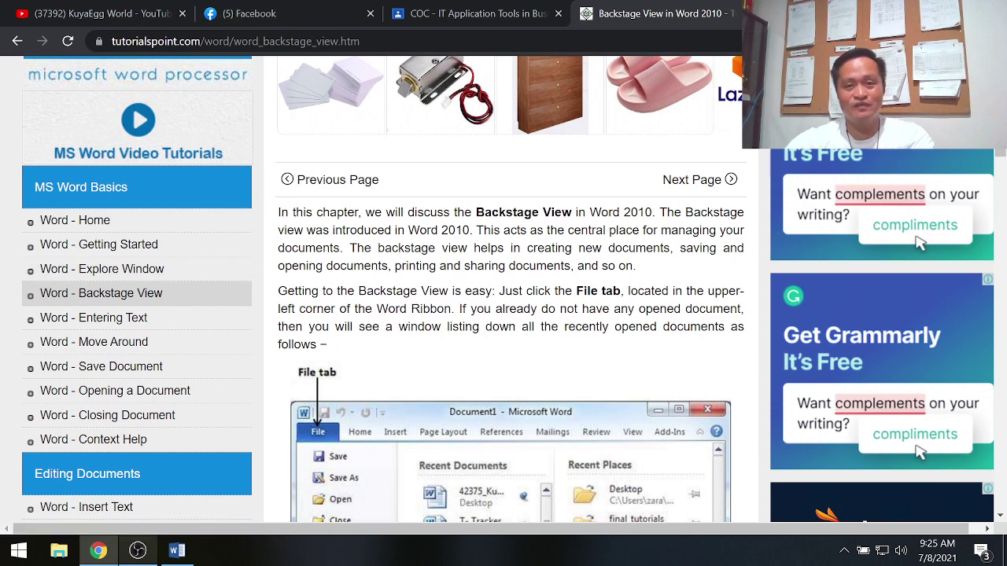
pyautogui.scroll(-3, 578, 356)
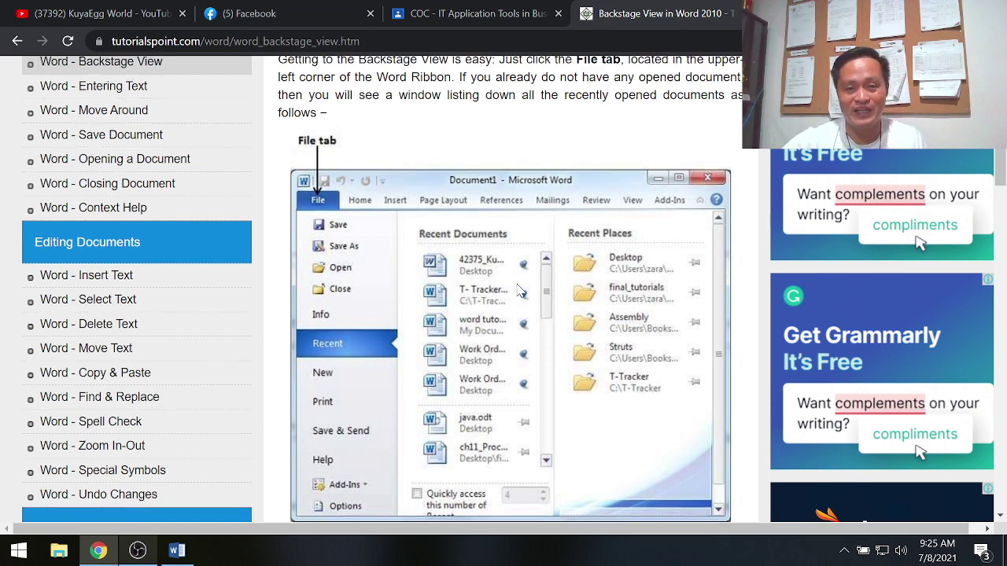
pyautogui.scroll(7, 740, 263)
pyautogui.scroll(-2, 341, 353)
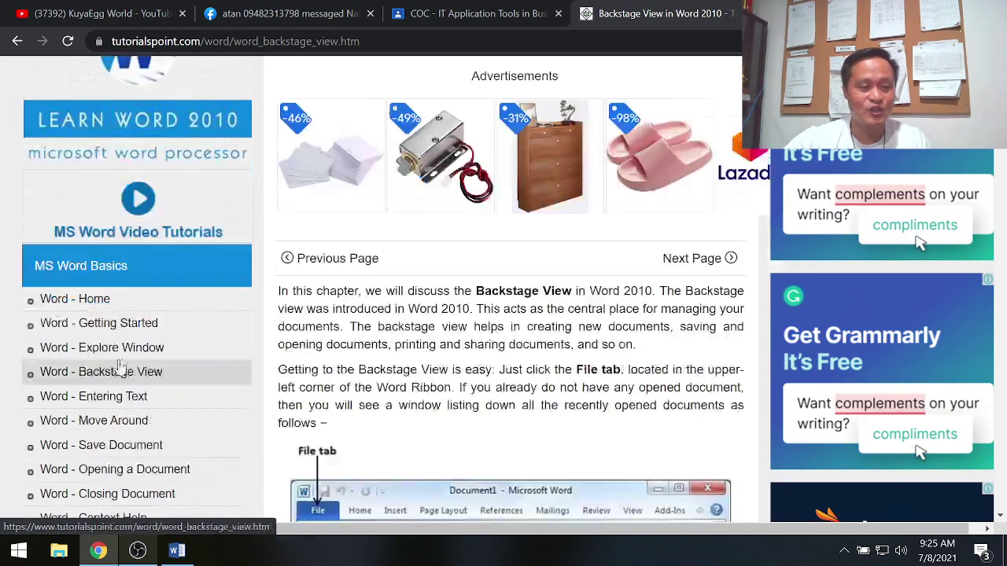
# Step: Scroll the Explore Window in Word 2010 tutorial's diagram, then show the KuyaEgg World YouTube tab and OBS
pyautogui.click(107, 353)
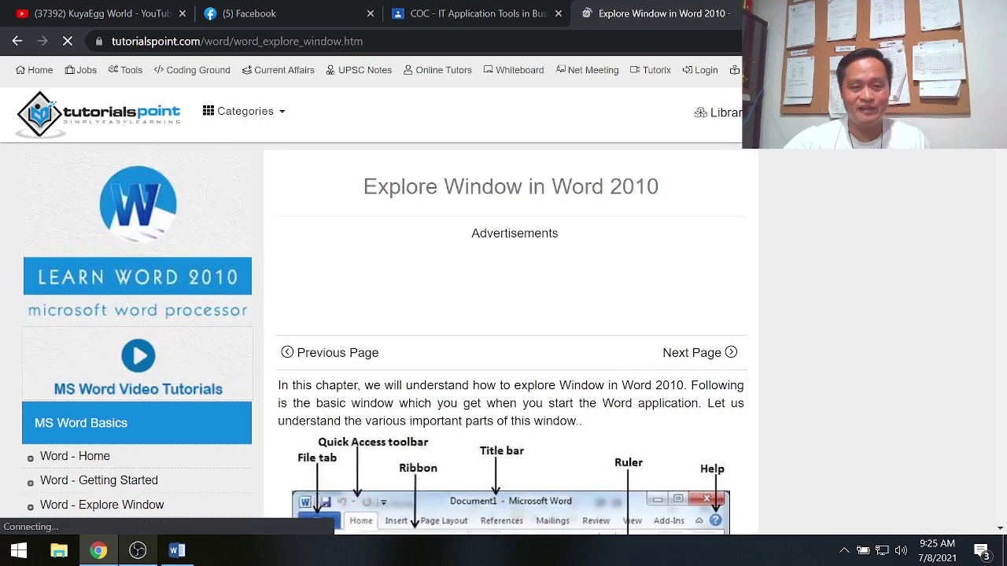
pyautogui.scroll(-3, 600, 376)
pyautogui.scroll(-1, 689, 388)
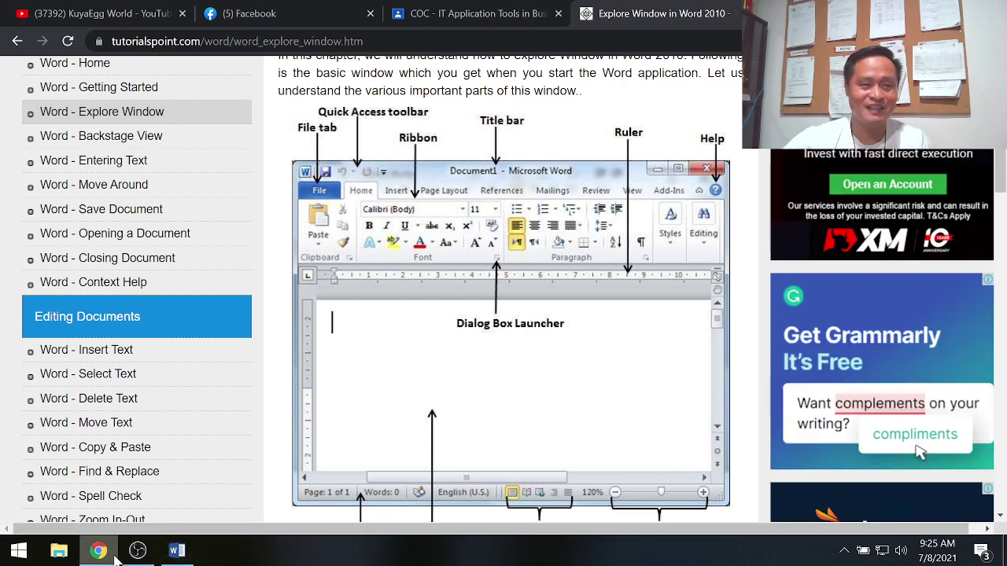
pyautogui.click(95, 16)
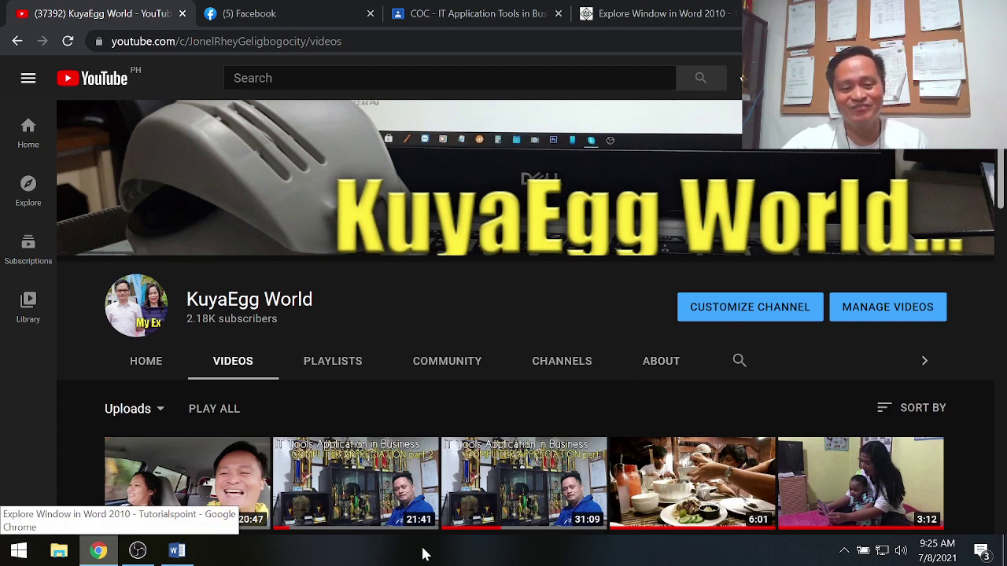
pyautogui.click(137, 551)
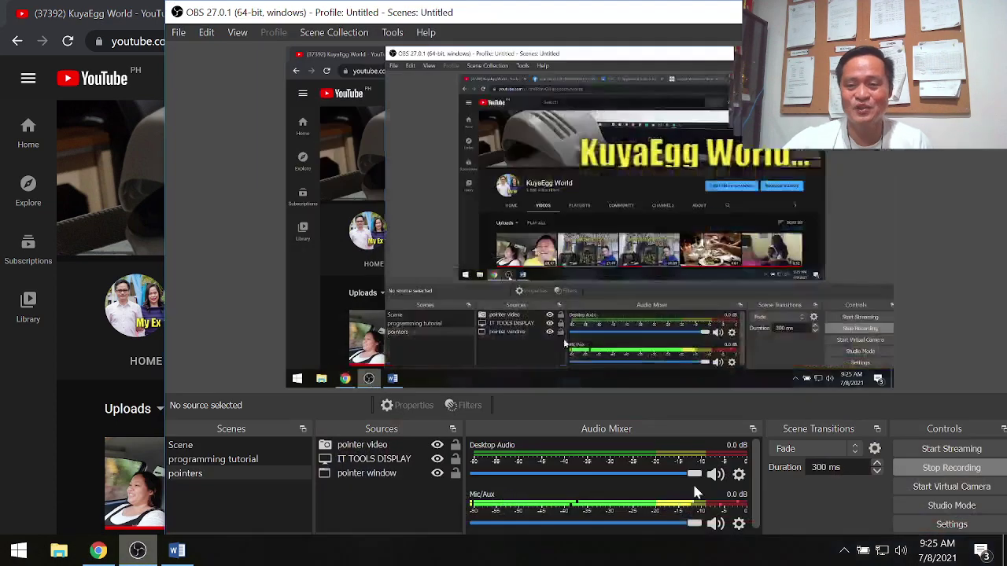